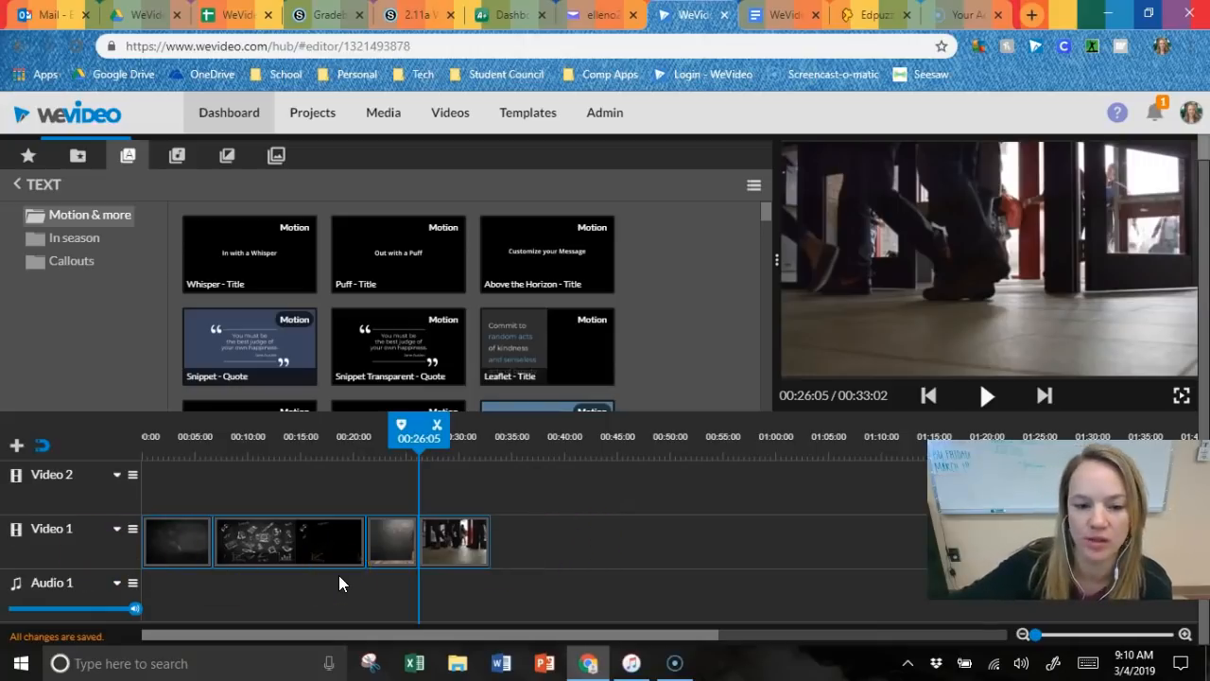
# - Delete all four clips from the Video 1 track, leaving the timeline empty
pyautogui.press('Delete')
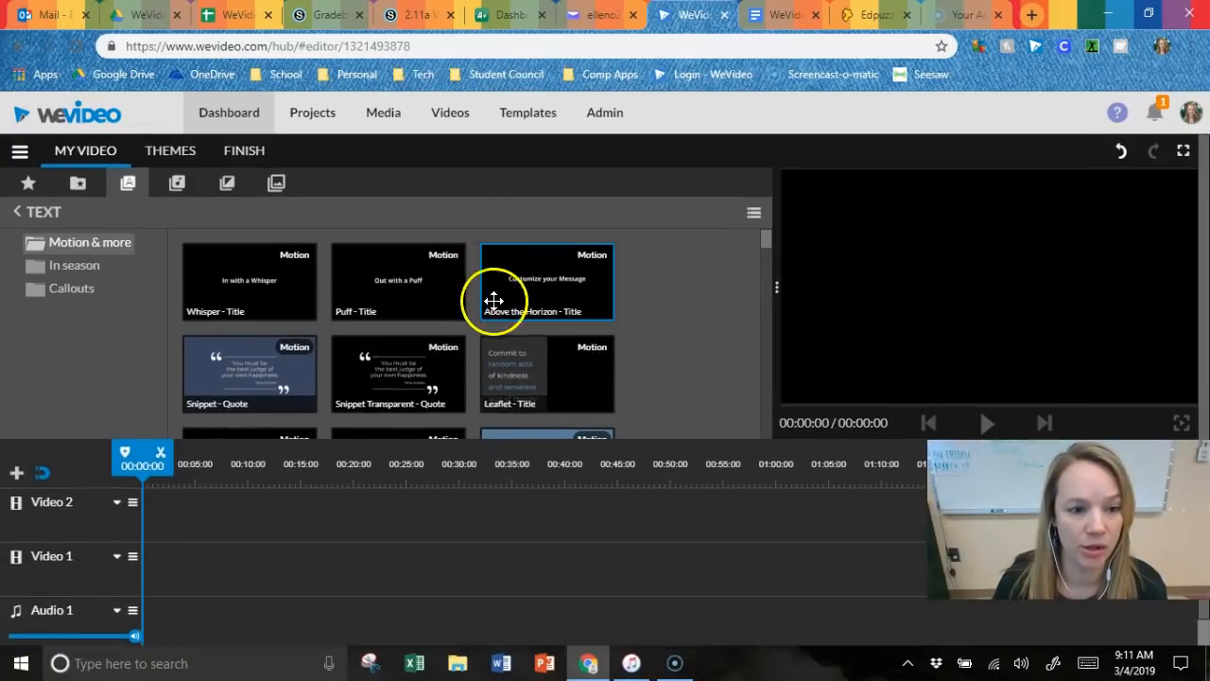
# - Browse the text templates through In season to the Callouts folder of pointer, arrow and shape callouts
pyautogui.scroll(-1, 613, 313)
pyautogui.scroll(-10, 613, 313)
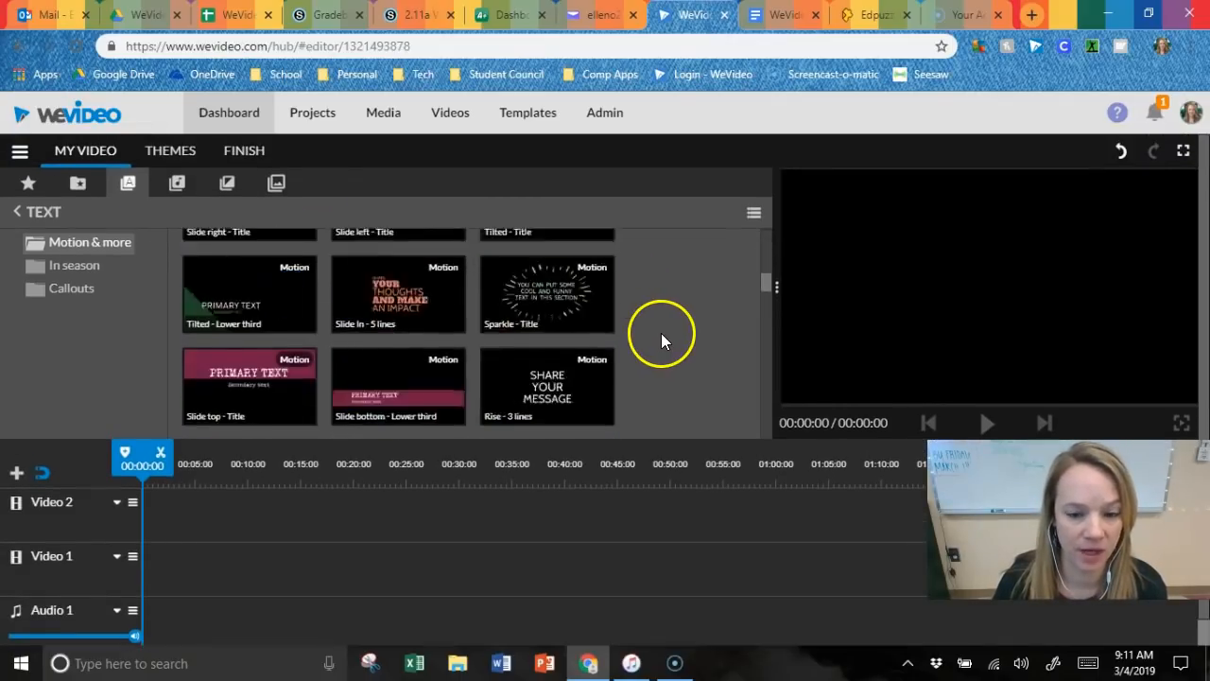
pyautogui.scroll(10, 685, 336)
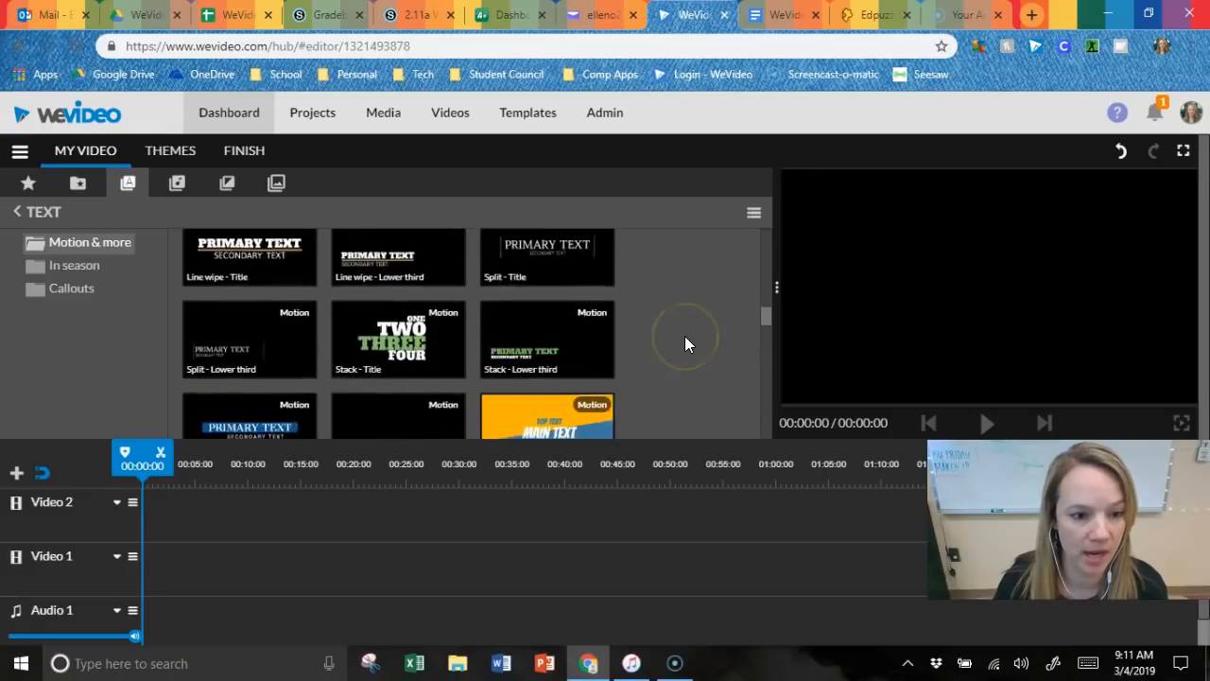
pyautogui.click(77, 272)
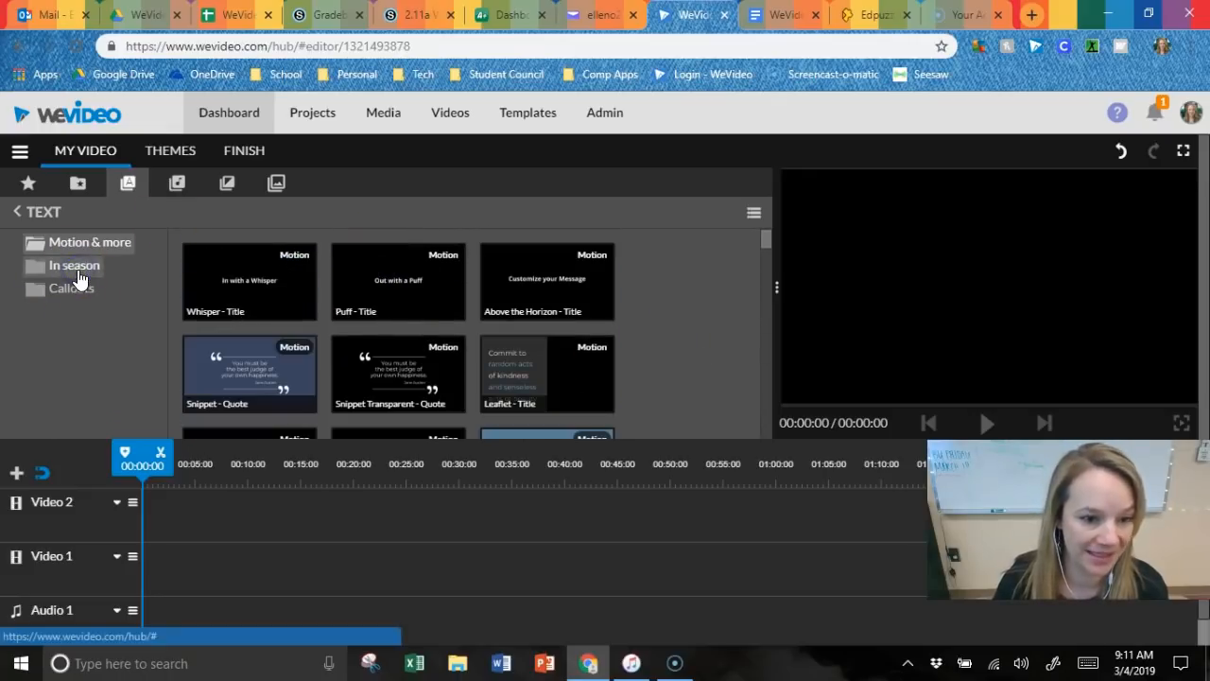
pyautogui.scroll(-3, 662, 325)
pyautogui.scroll(-10, 667, 322)
pyautogui.scroll(1, 682, 322)
pyautogui.click(96, 342)
pyautogui.click(67, 264)
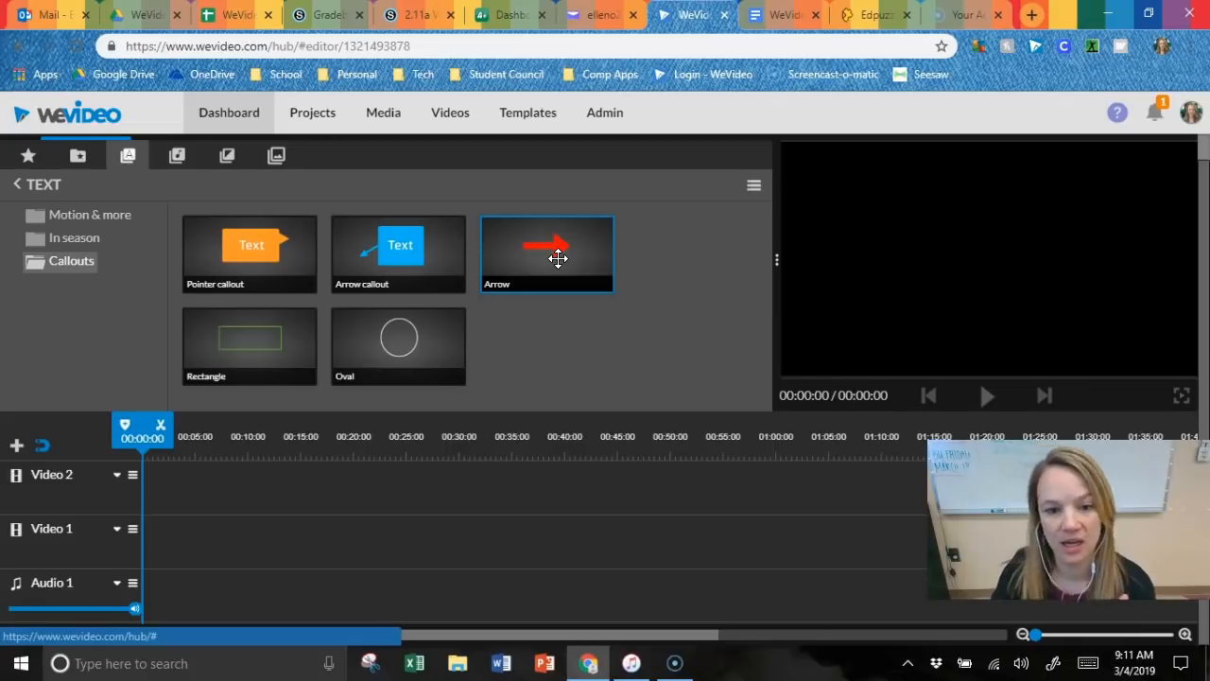
# - Preview the Oval callout, then return to the Motion & more title templates
pyautogui.click(403, 371)
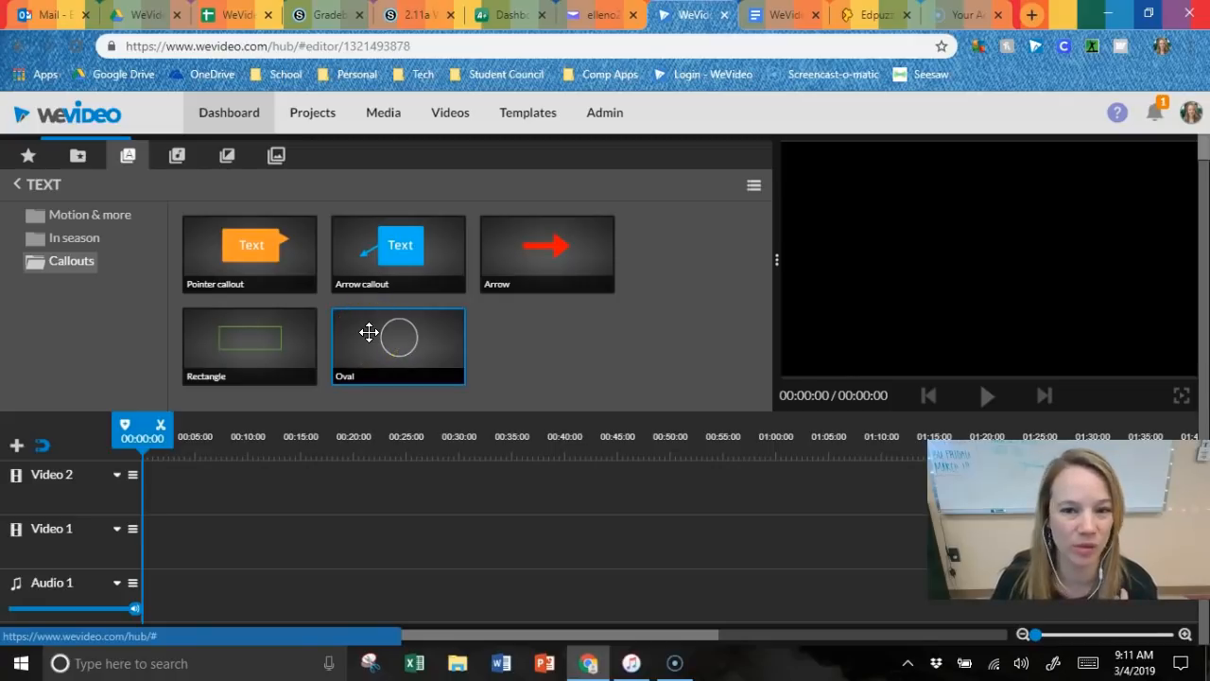
pyautogui.click(80, 218)
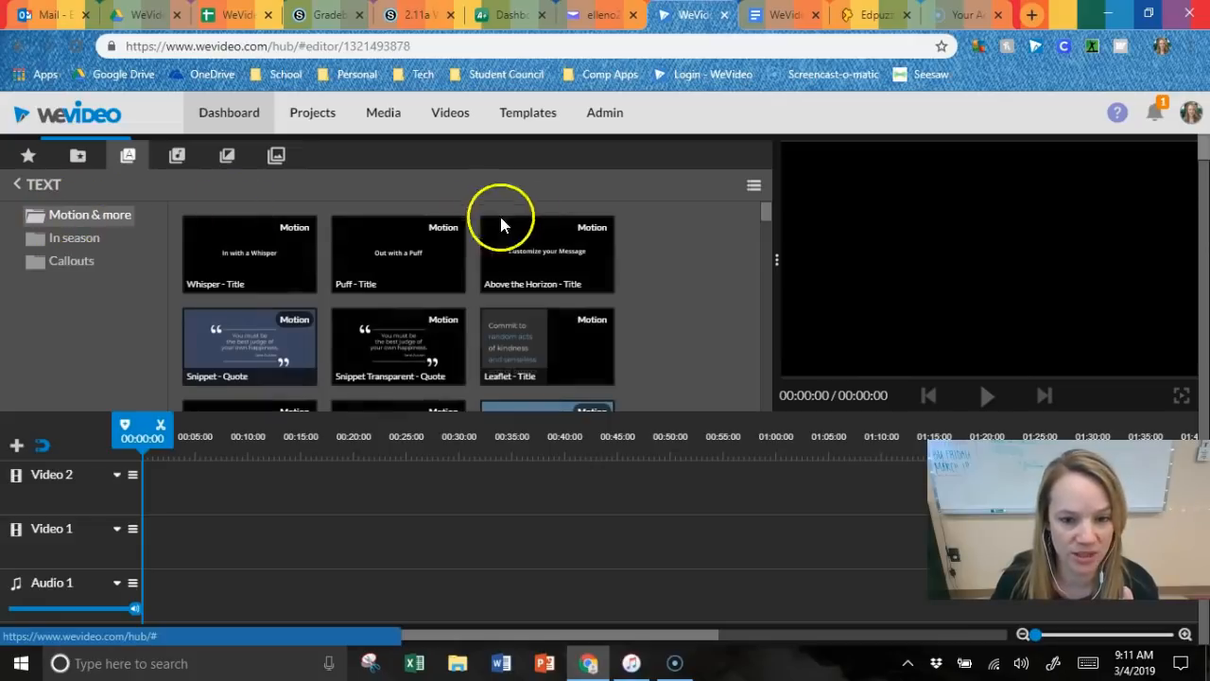
pyautogui.click(556, 255)
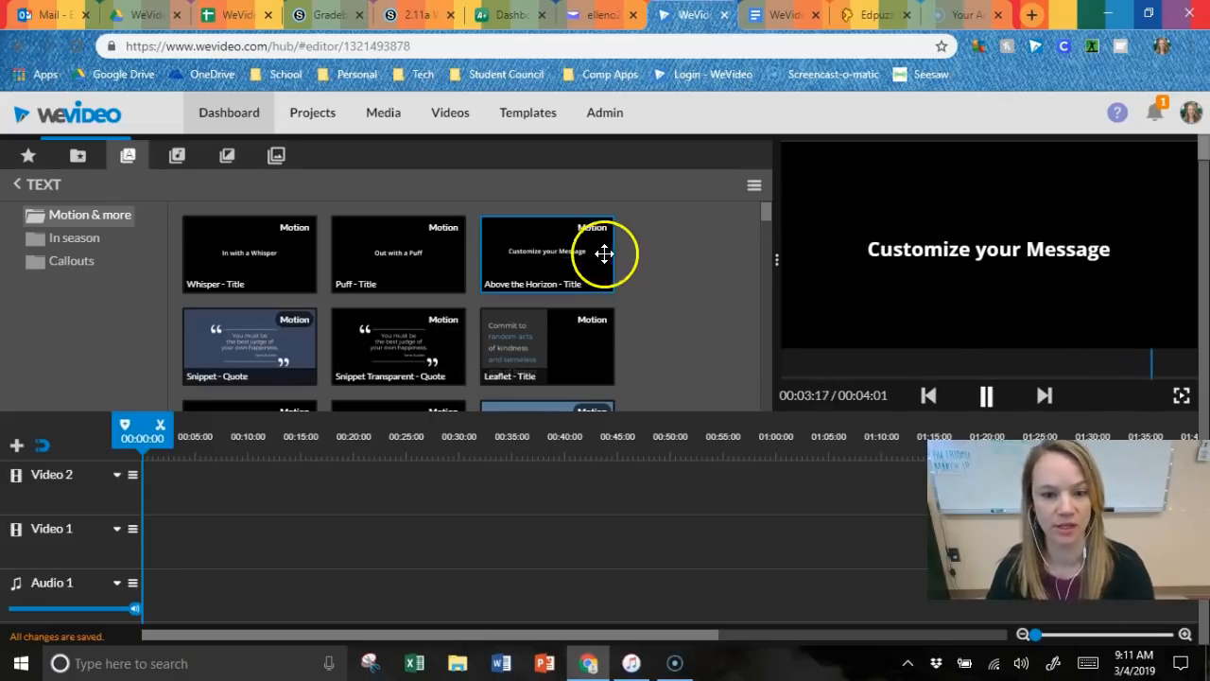
pyautogui.scroll(-2, 634, 305)
pyautogui.scroll(-5, 633, 359)
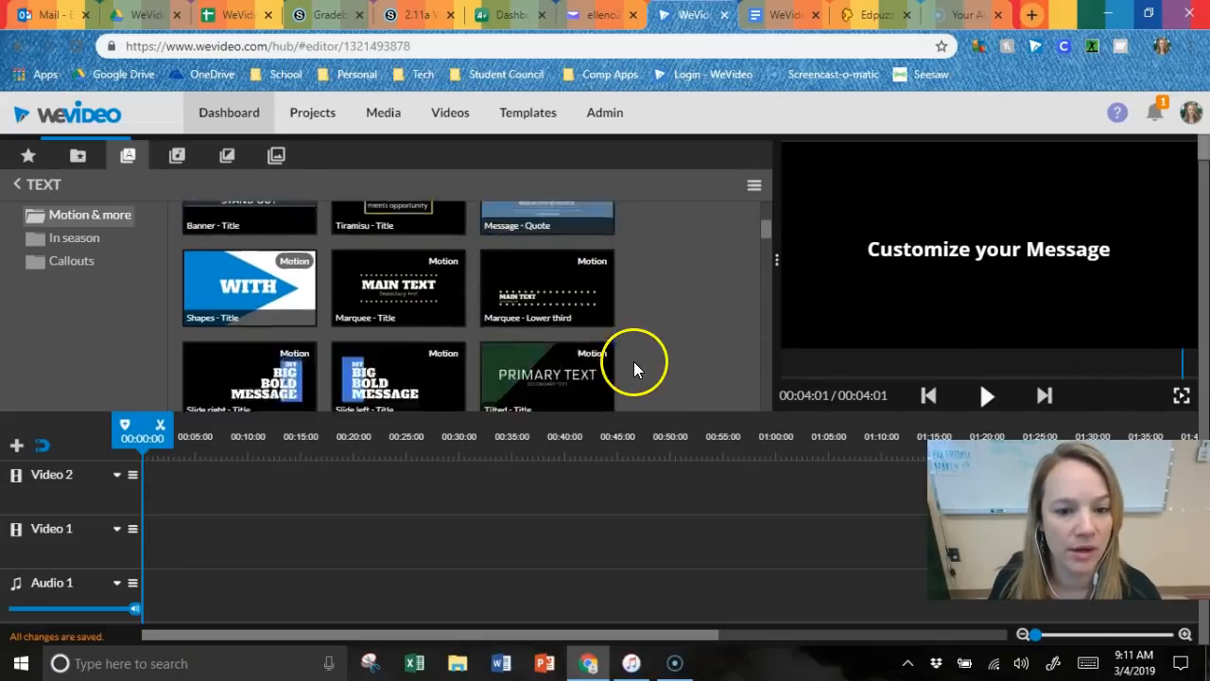
pyautogui.scroll(-8, 642, 351)
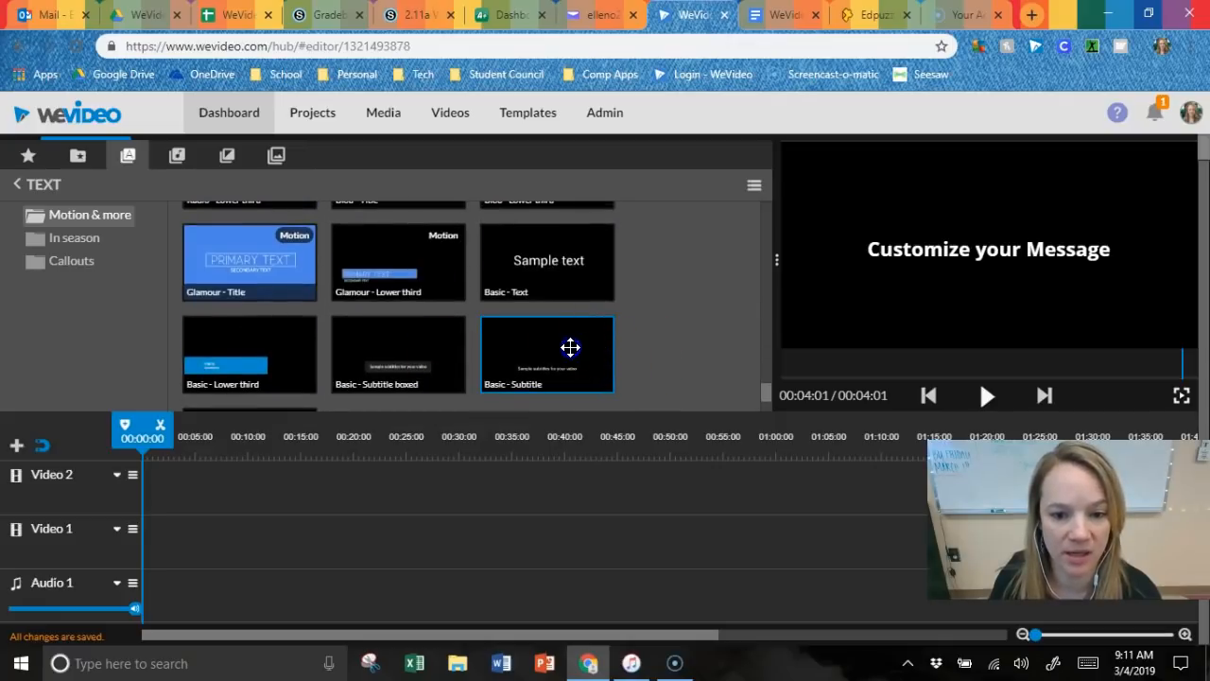
pyautogui.click(552, 356)
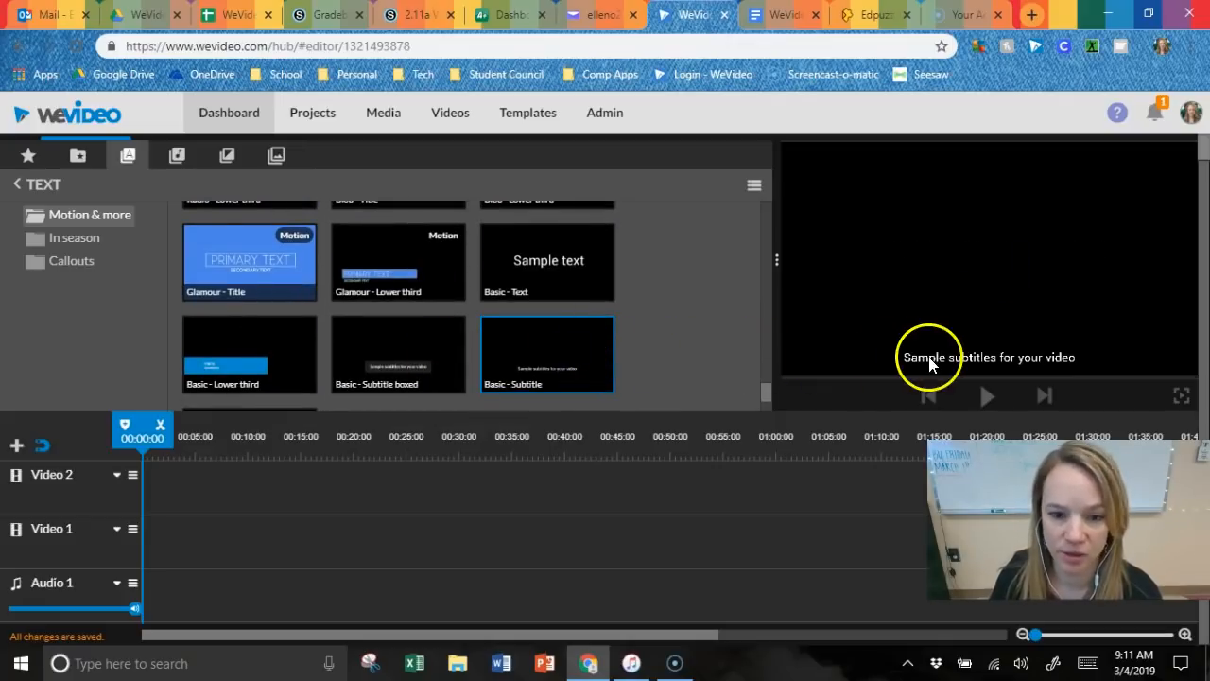
pyautogui.click(562, 272)
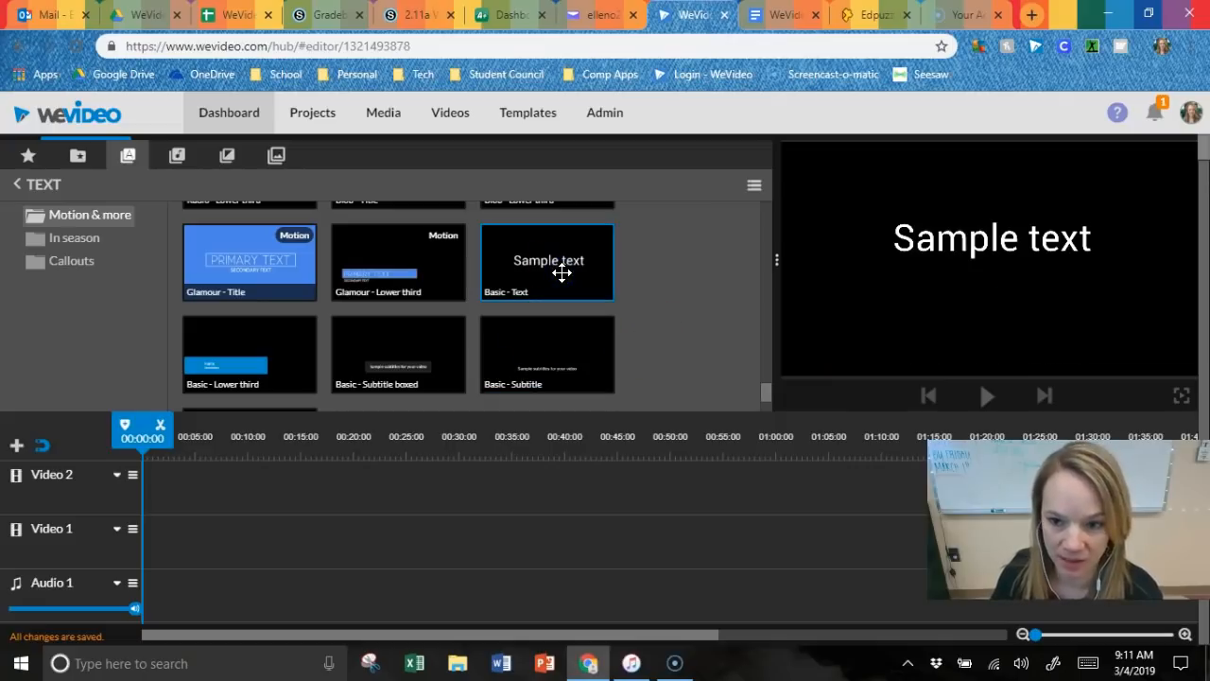
pyautogui.scroll(2, 593, 260)
pyautogui.click(426, 345)
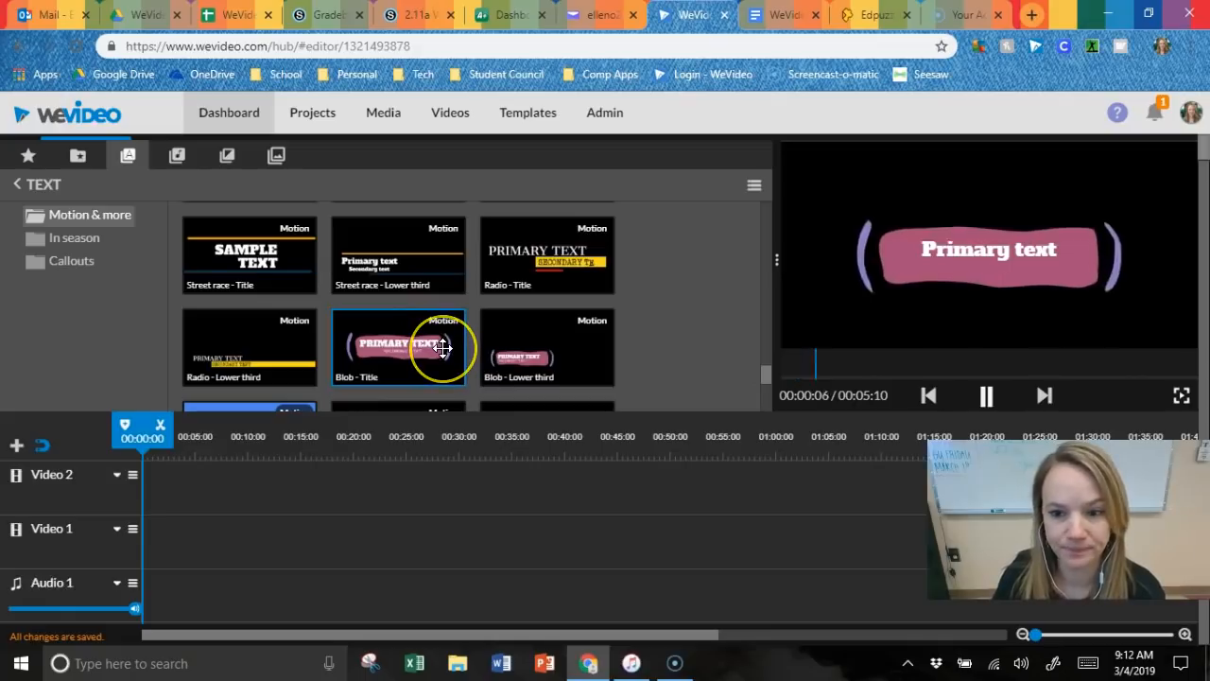
pyautogui.scroll(-5, 496, 343)
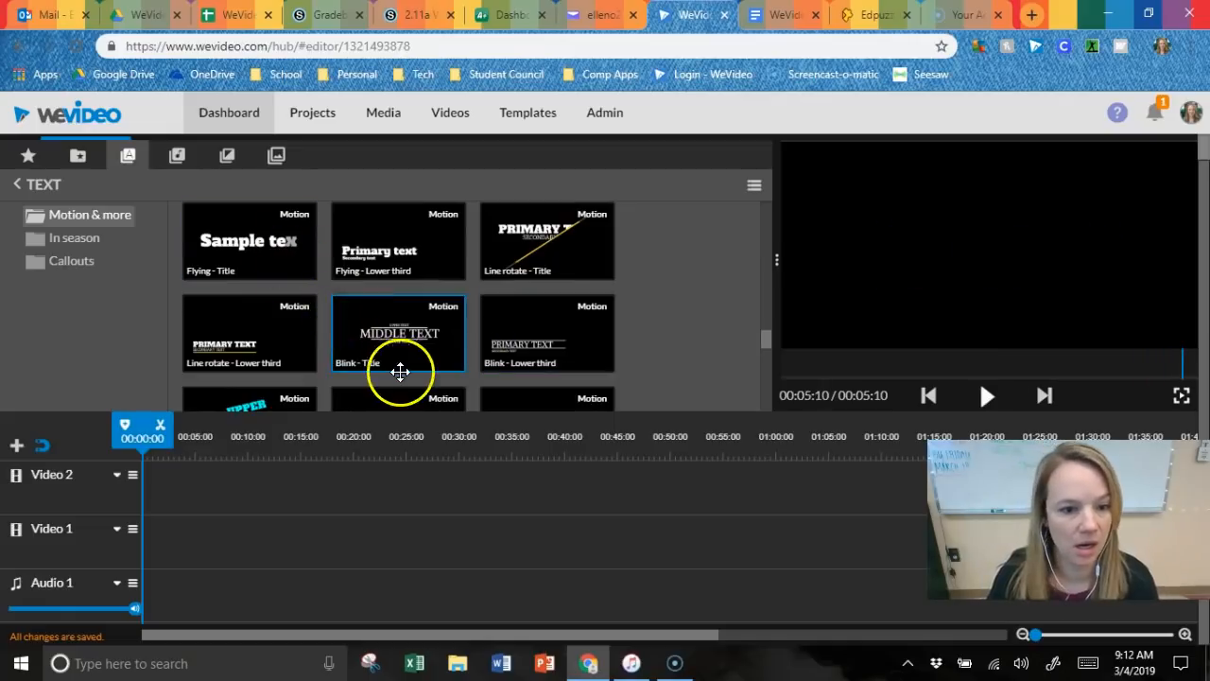
# - Place the Line rotate - Lower third title at 00:00:00 on Video 2 and select it
pyautogui.moveTo(284, 431); pyautogui.dragTo(150, 495)
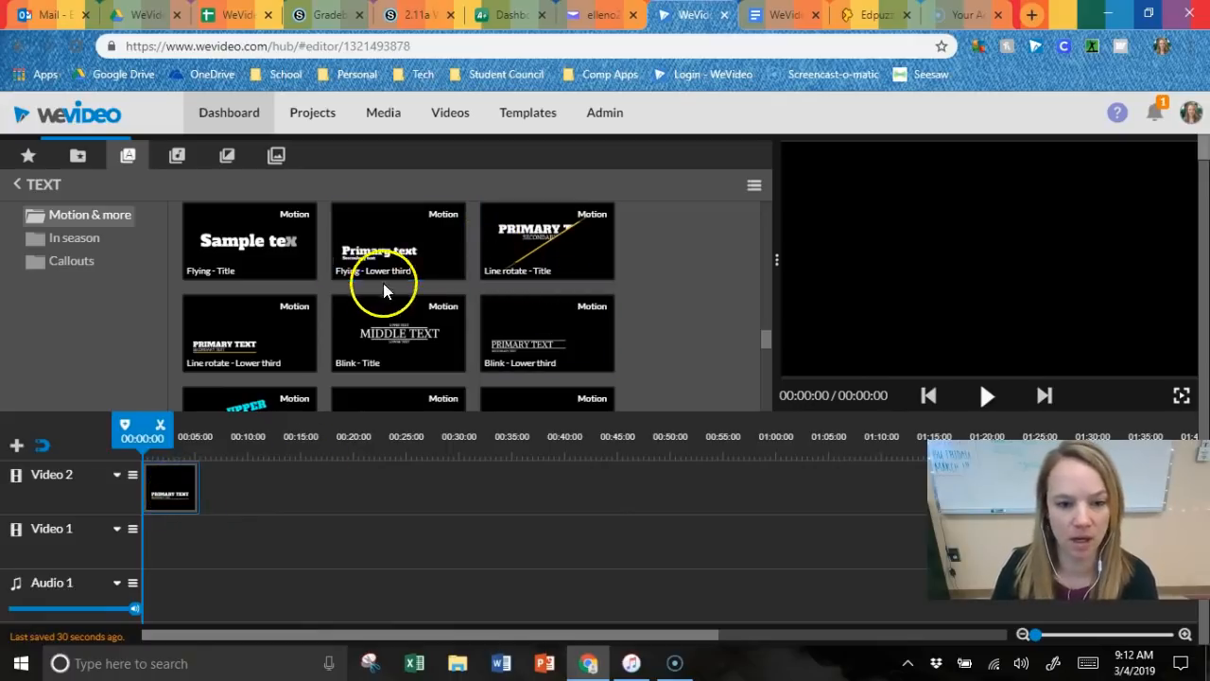
pyautogui.moveTo(249, 355); pyautogui.dragTo(180, 492)
pyautogui.click(192, 571)
pyautogui.click(177, 491)
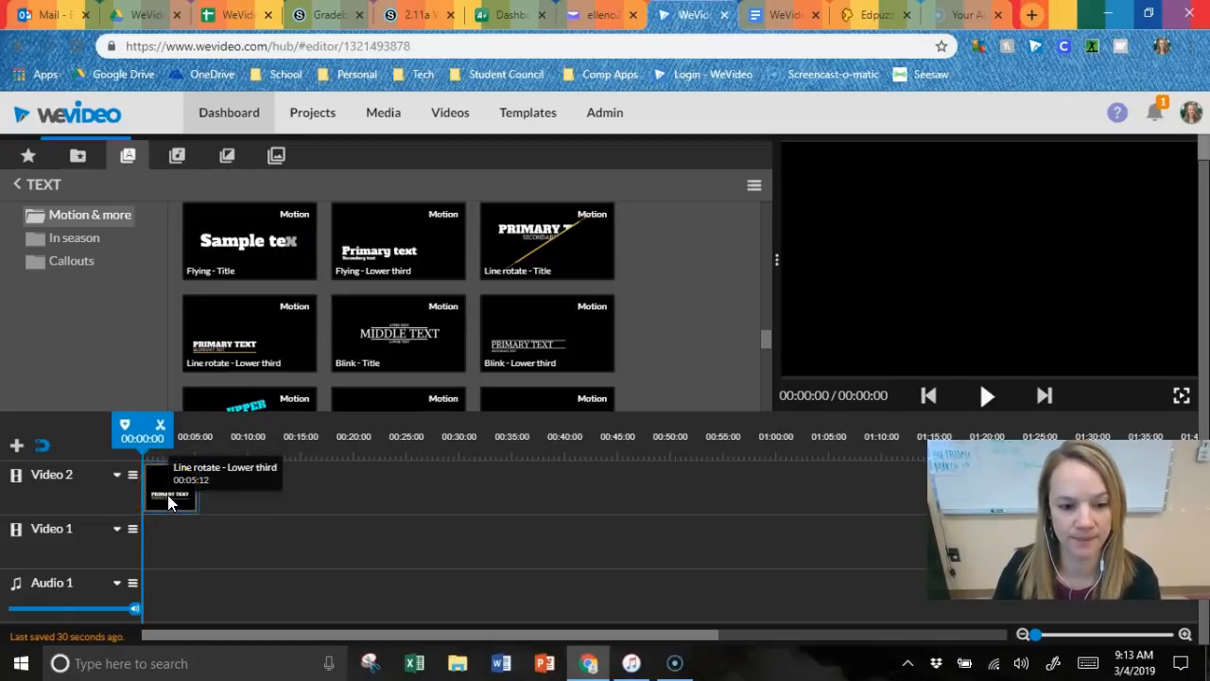
# - Set the Line rotate title's colour palette to red first and green second
pyautogui.doubleClick(167, 495)
pyautogui.click(176, 299)
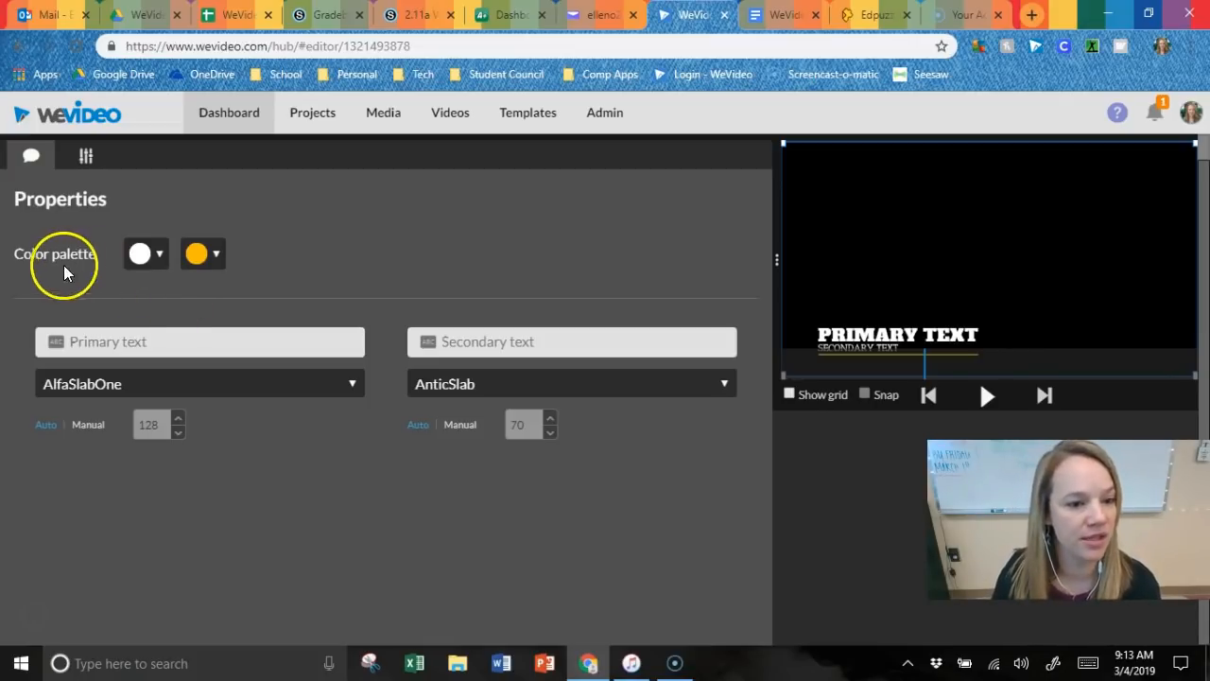
pyautogui.click(158, 254)
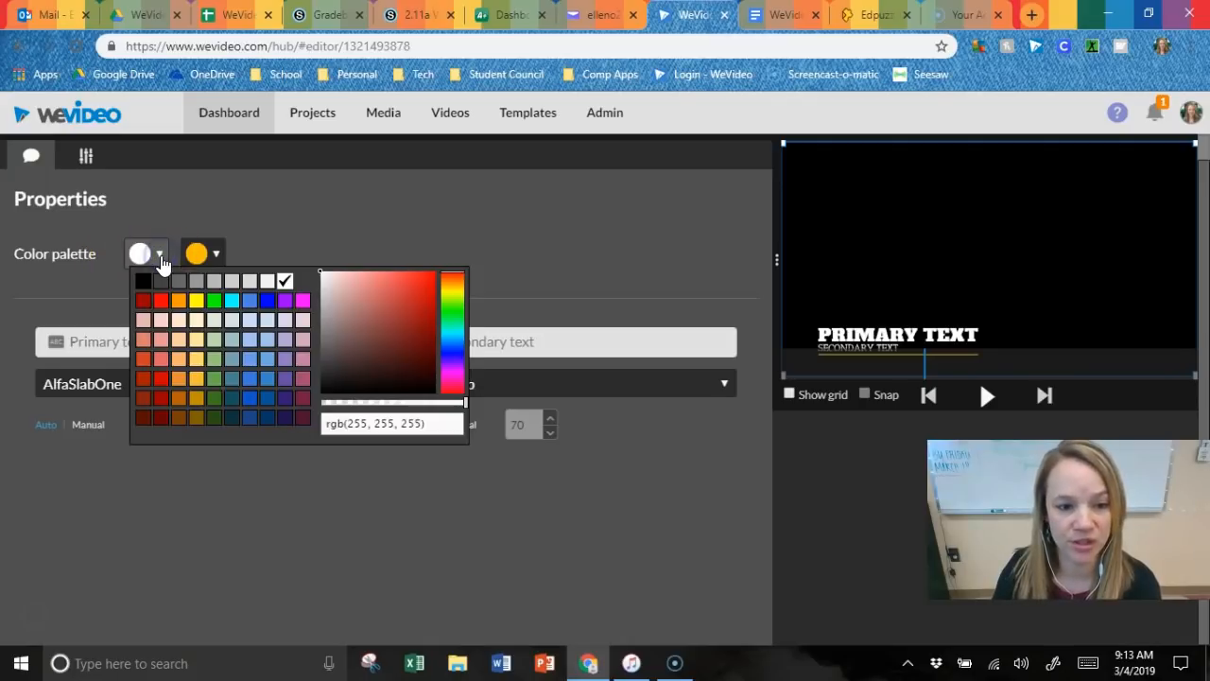
pyautogui.click(160, 301)
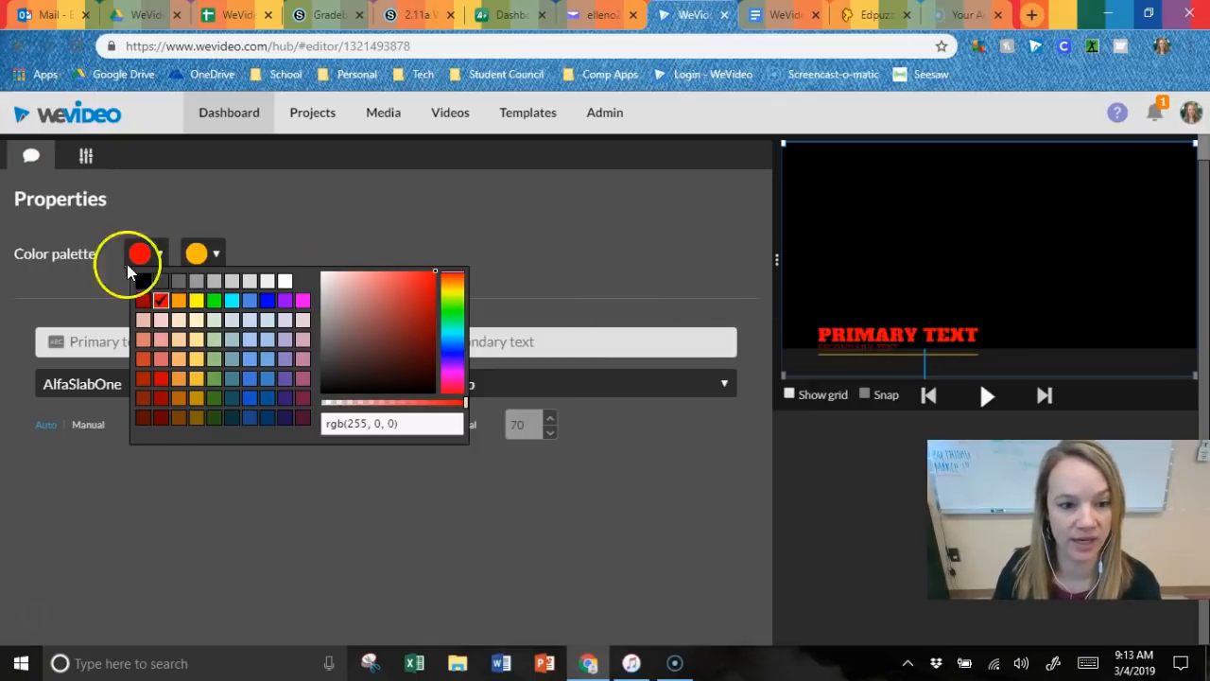
pyautogui.click(204, 255)
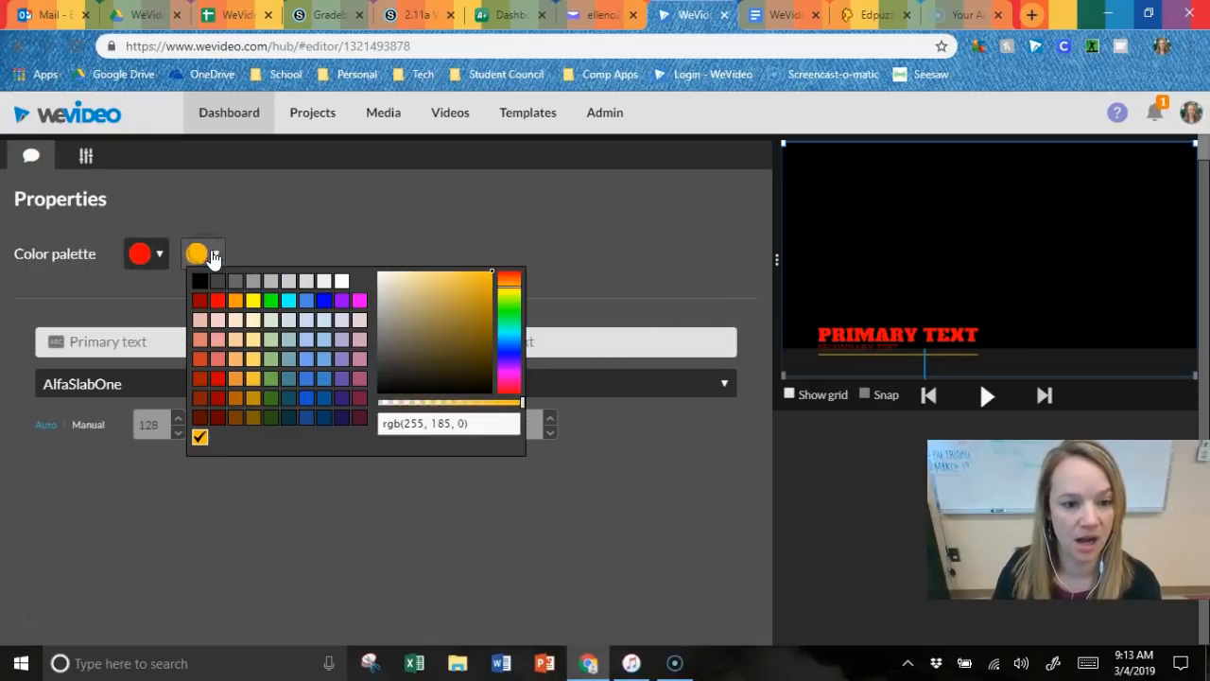
pyautogui.click(272, 301)
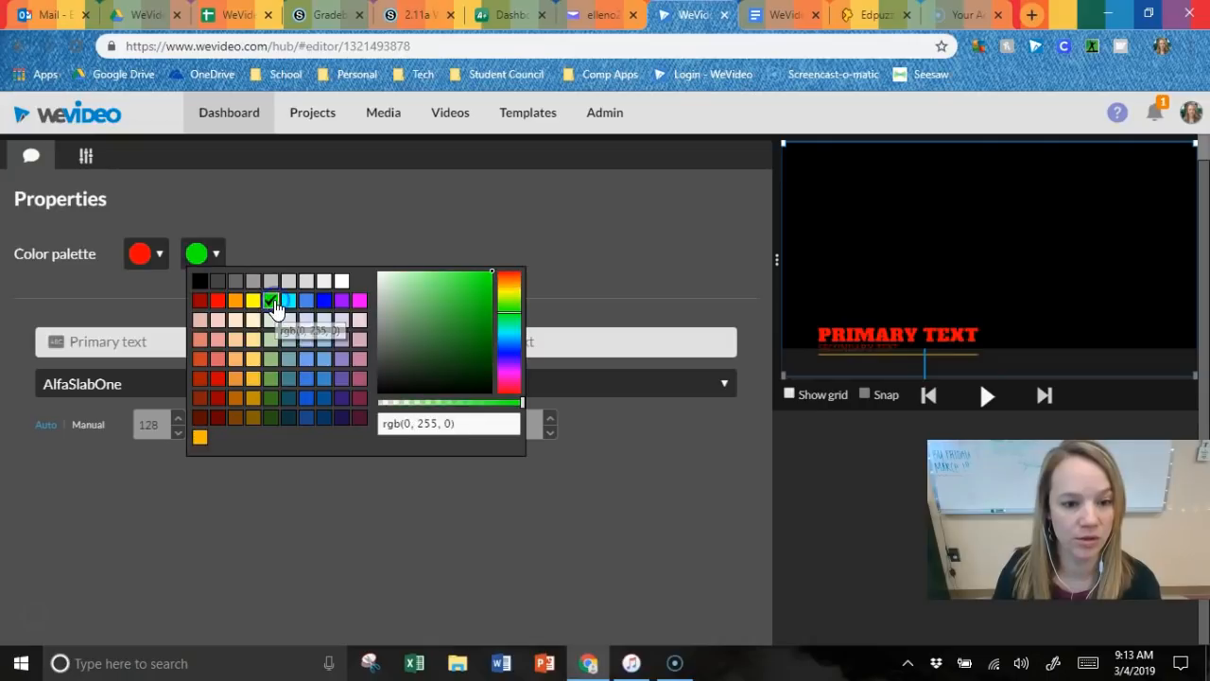
pyautogui.click(251, 525)
pyautogui.click(174, 338)
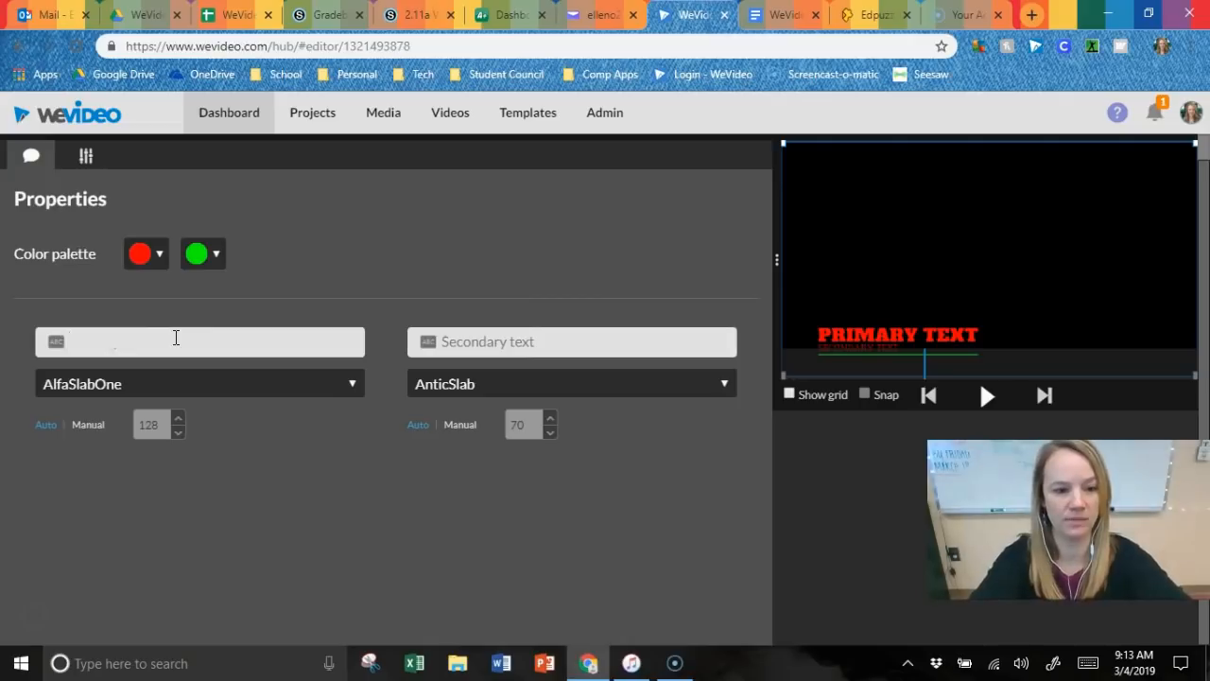
# - Enter 'Little Miami' as the primary text and 'Junior High' as the secondary text
pyautogui.write('Little Mi')
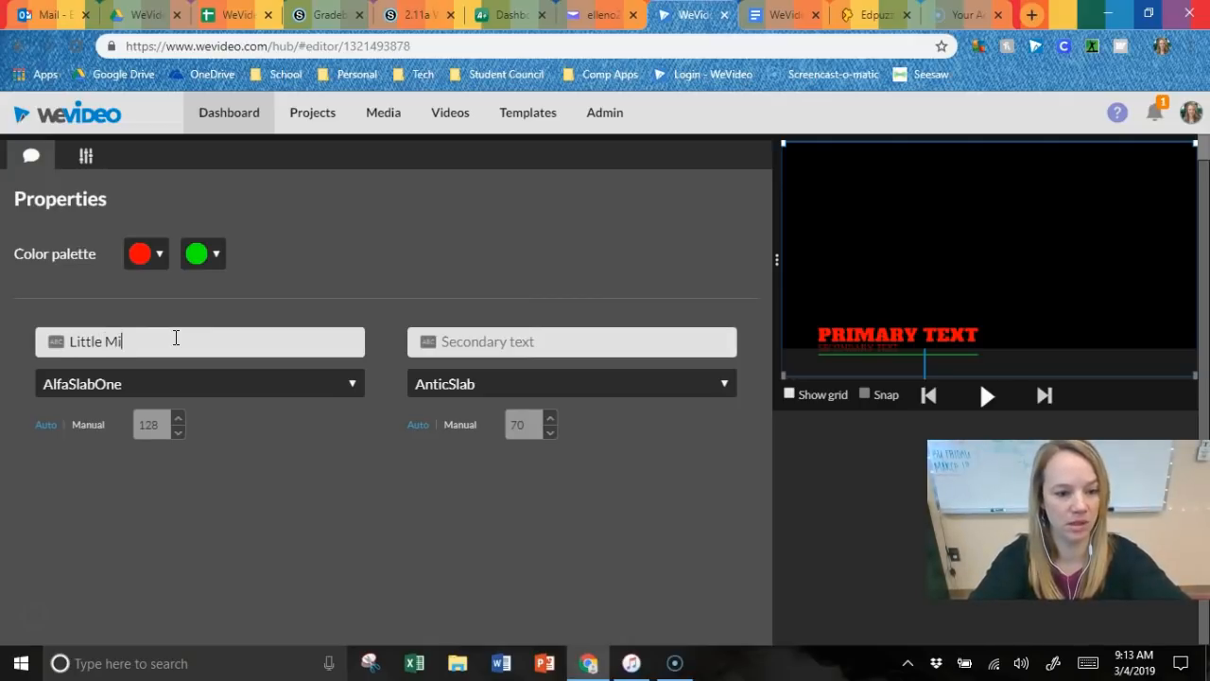
pyautogui.write('ami')
pyautogui.click(573, 340)
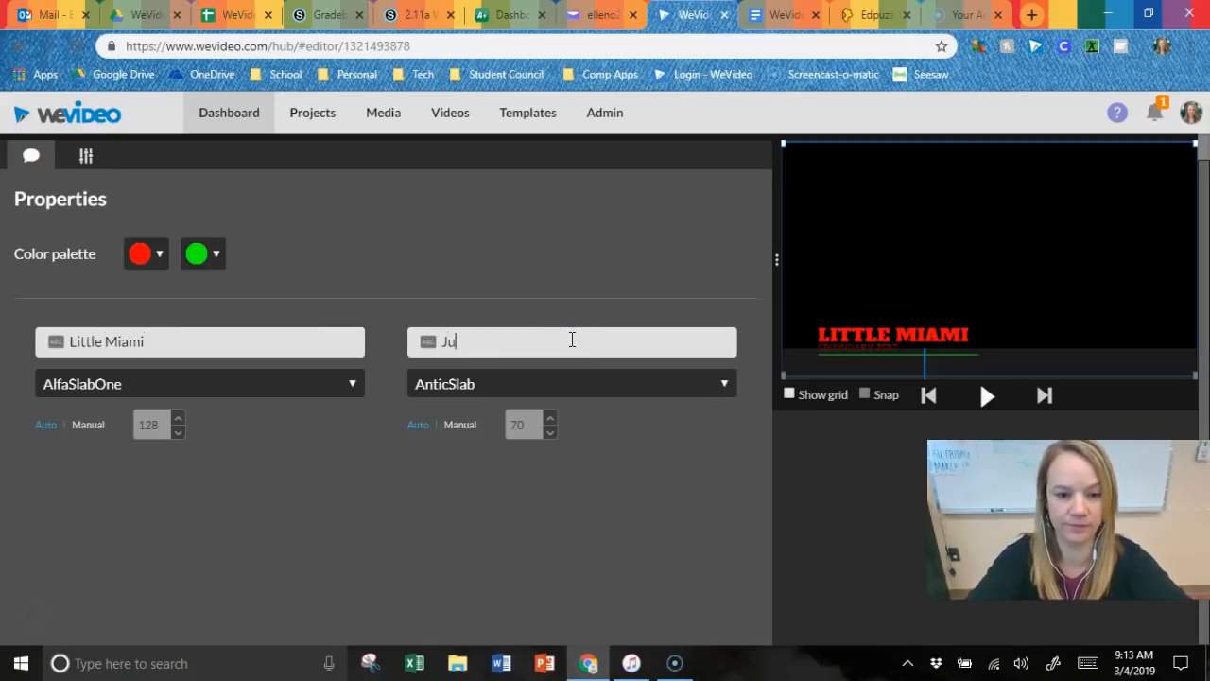
pyautogui.write('Junior High')
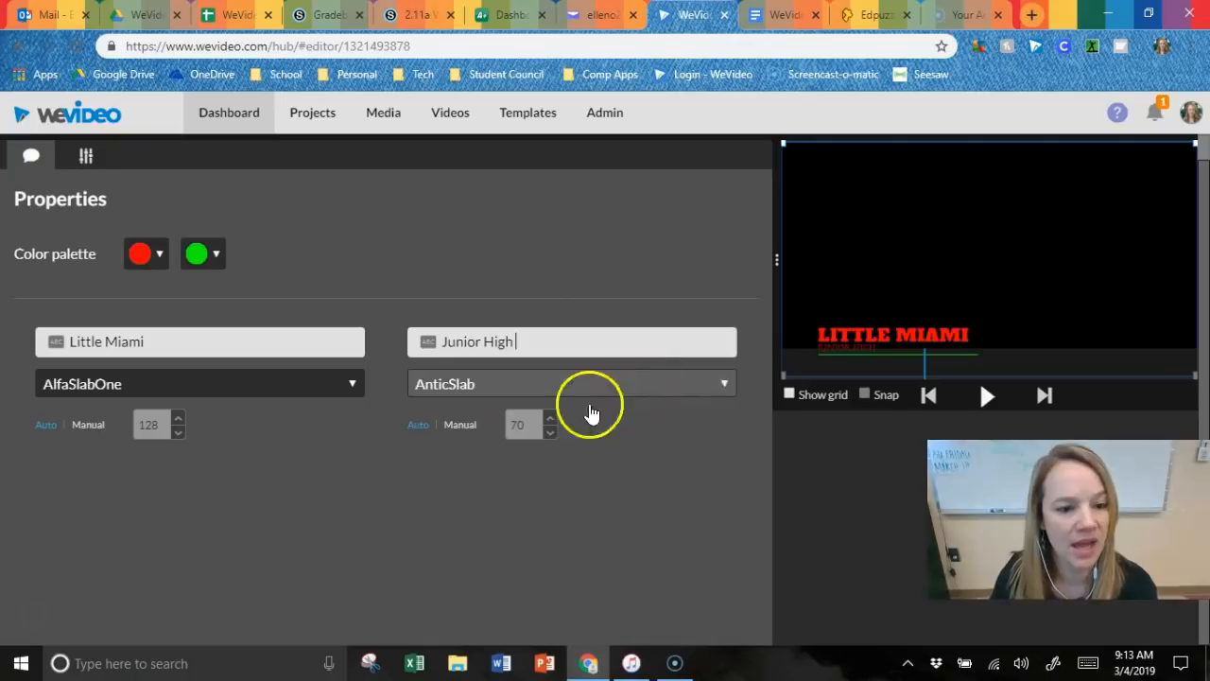
# - Set Little Miami in AbrilFatface and Junior High in AnticSlab
pyautogui.click(305, 385)
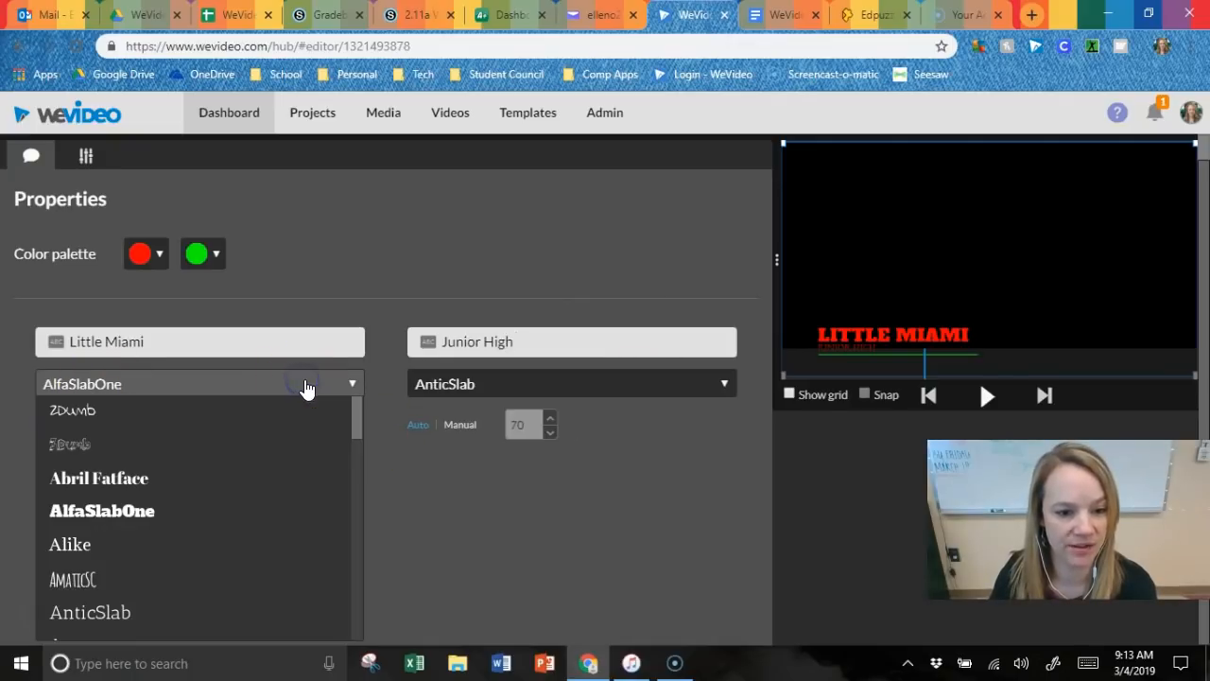
pyautogui.click(270, 478)
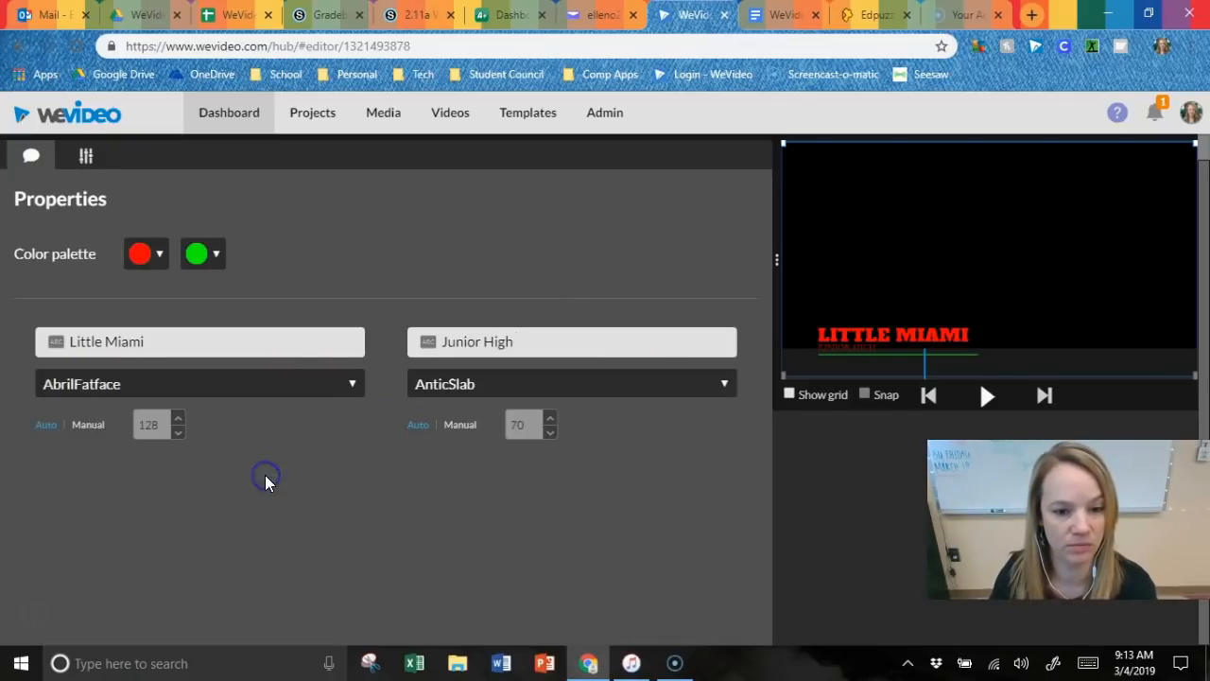
pyautogui.click(473, 386)
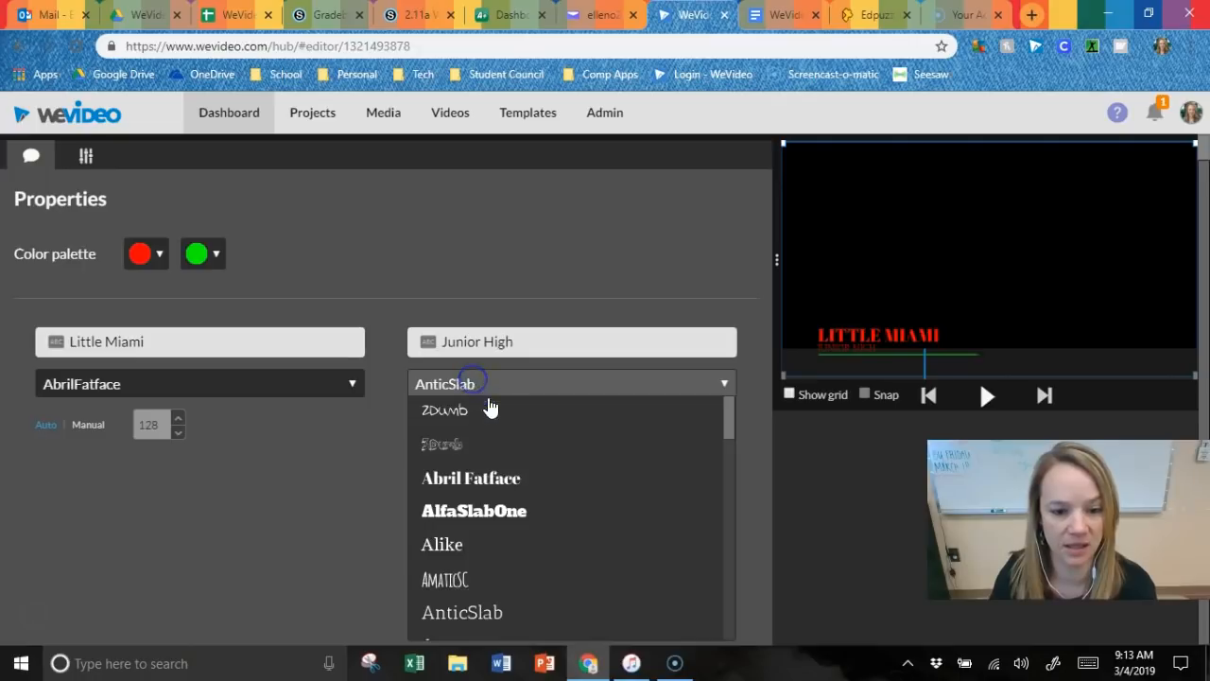
pyautogui.click(539, 610)
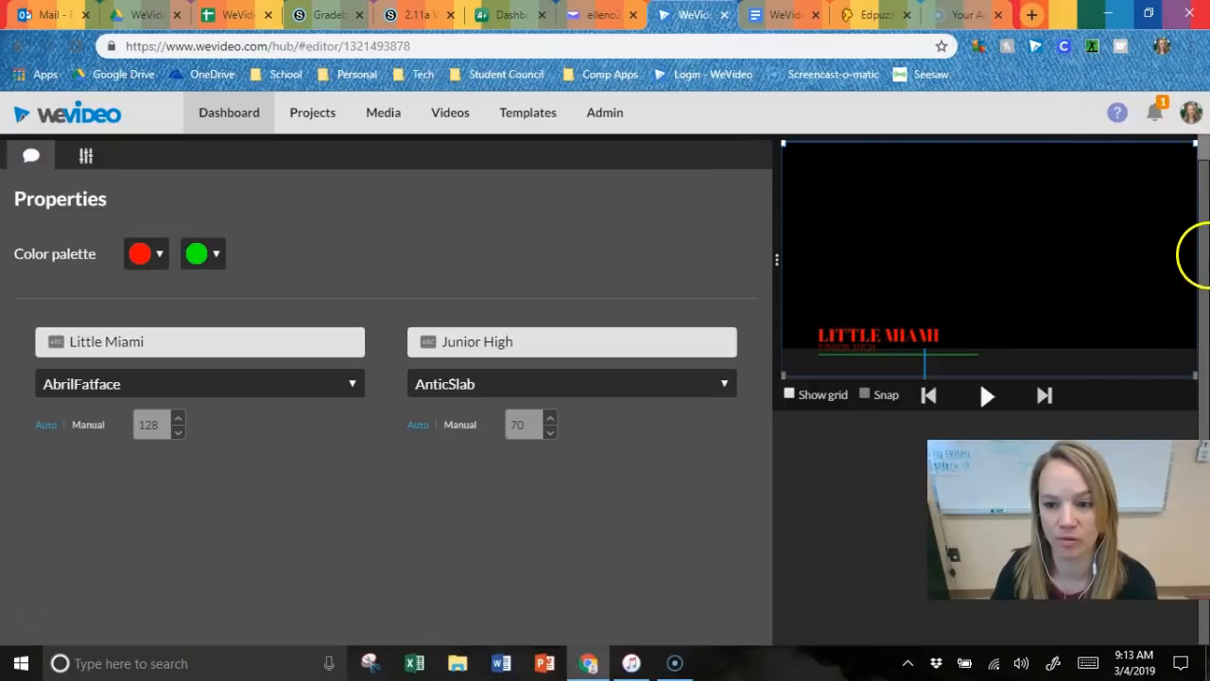
# - Enlarge the title and position it at the lower left of the frame
pyautogui.moveTo(907, 247); pyautogui.dragTo(1080, 116)
pyautogui.moveTo(997, 210); pyautogui.dragTo(867, 267)
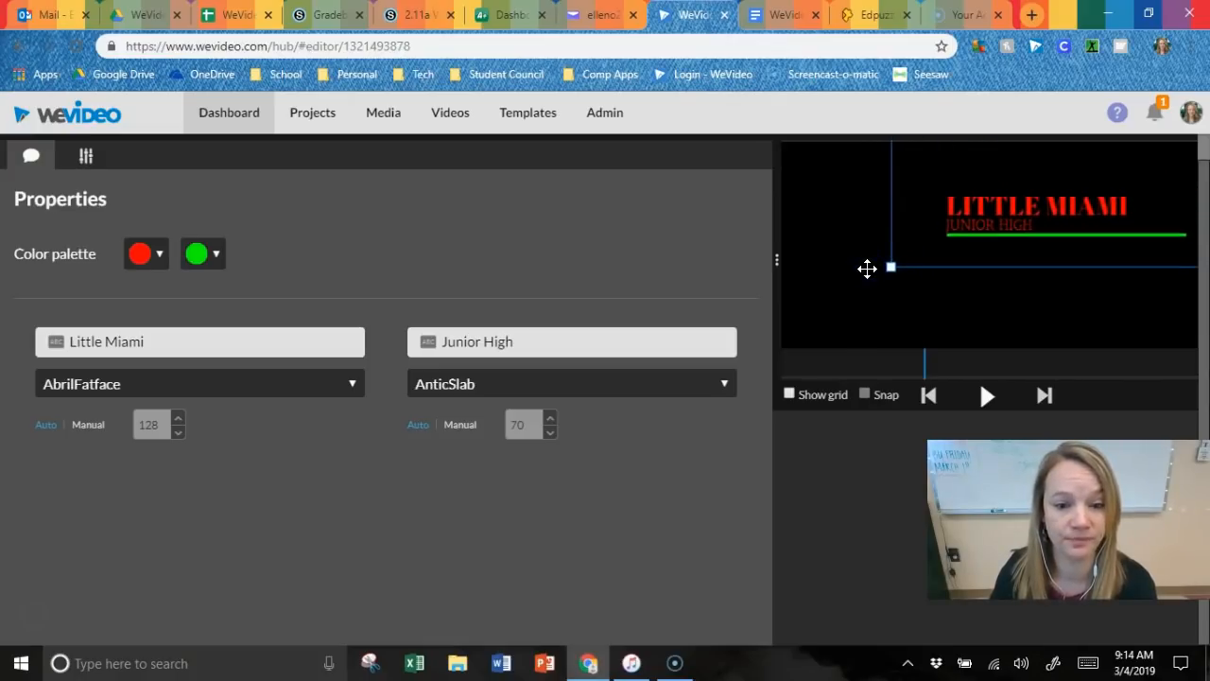
pyautogui.click(948, 251)
pyautogui.moveTo(1083, 217); pyautogui.dragTo(935, 341)
# - Play back the title animation from near the start to check it
pyautogui.click(988, 397)
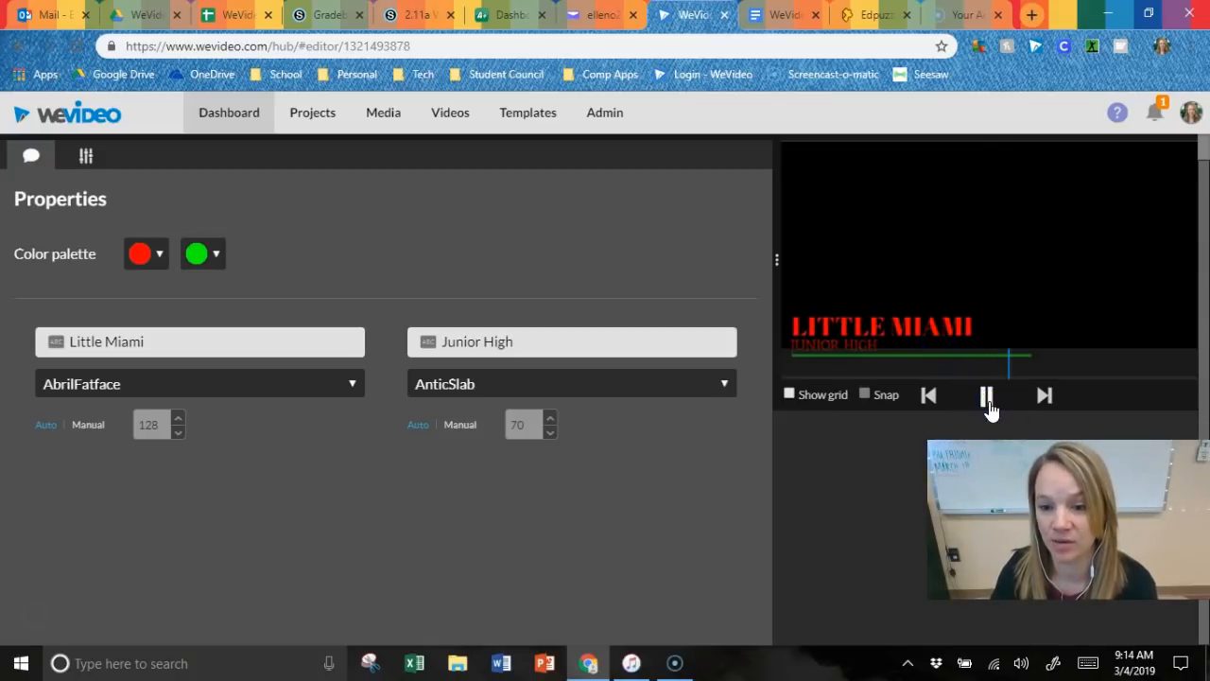
pyautogui.click(987, 403)
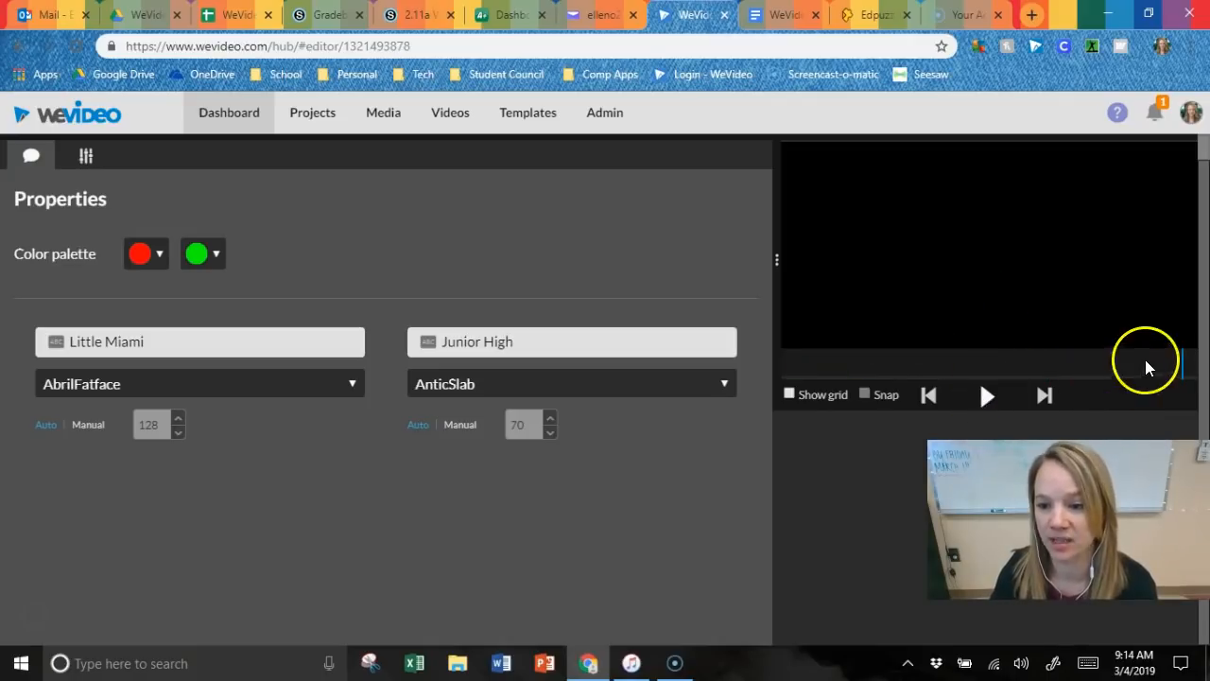
pyautogui.moveTo(1183, 361); pyautogui.dragTo(800, 338)
pyautogui.click(662, 341)
pyautogui.click(983, 397)
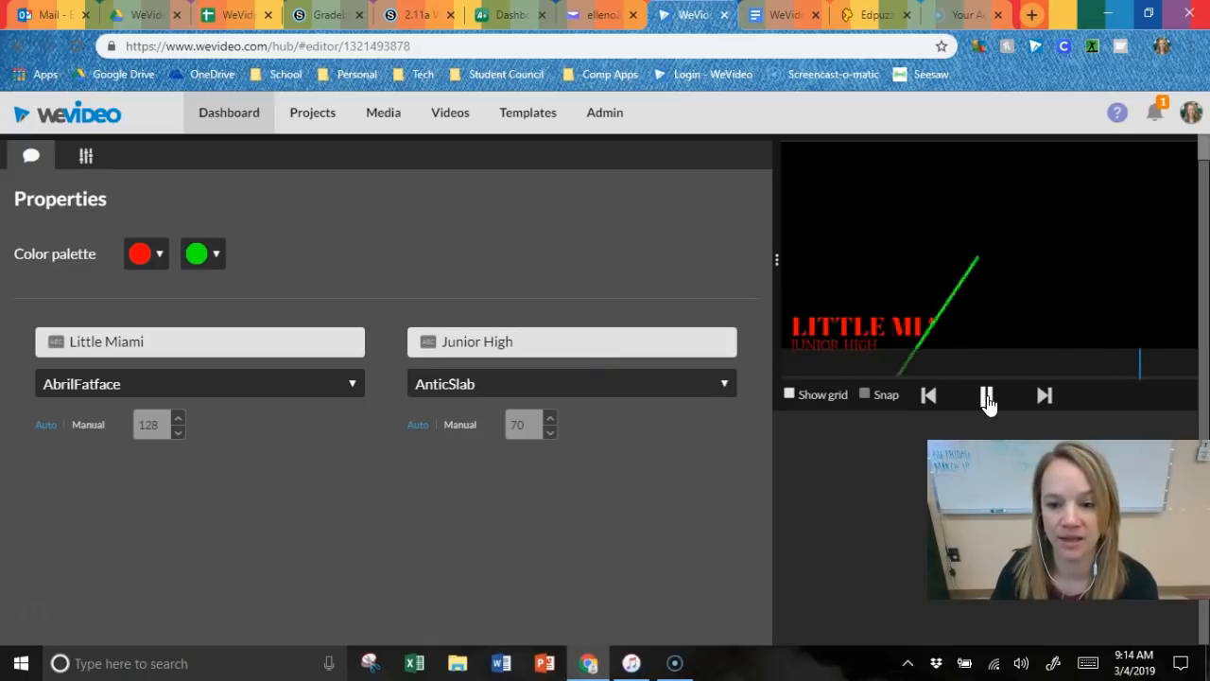
pyautogui.click(85, 155)
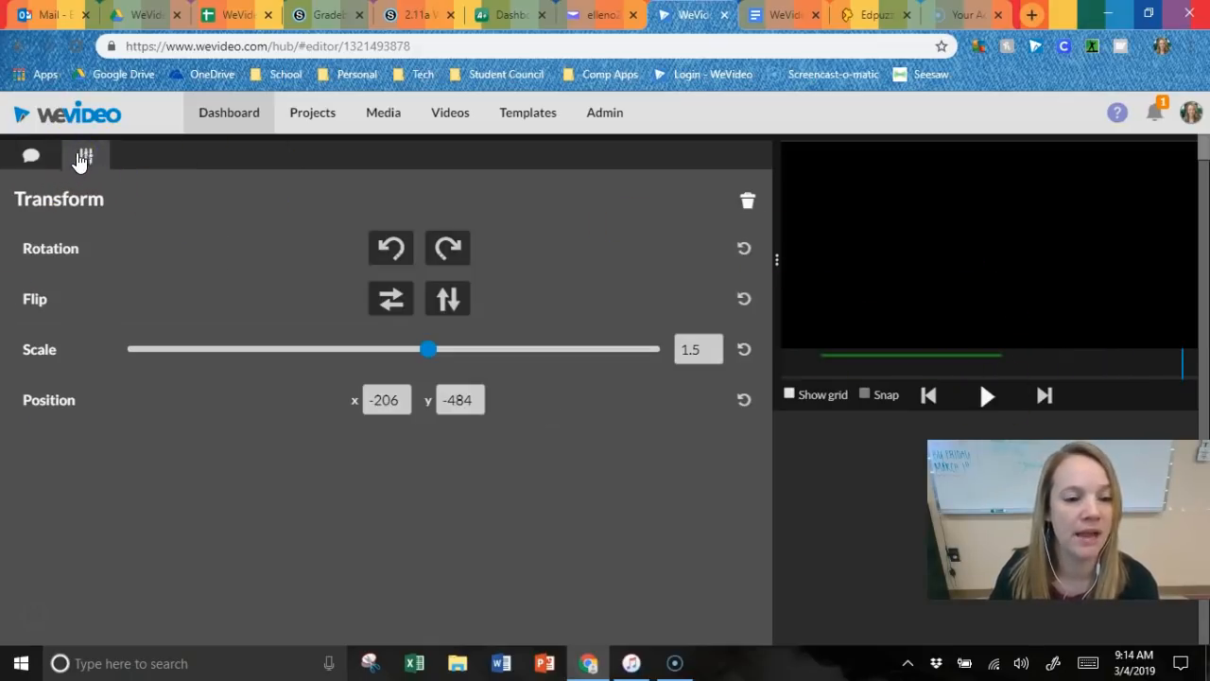
# - Rotate the title 90 degrees left and move it against the frame's left edge
pyautogui.click(31, 156)
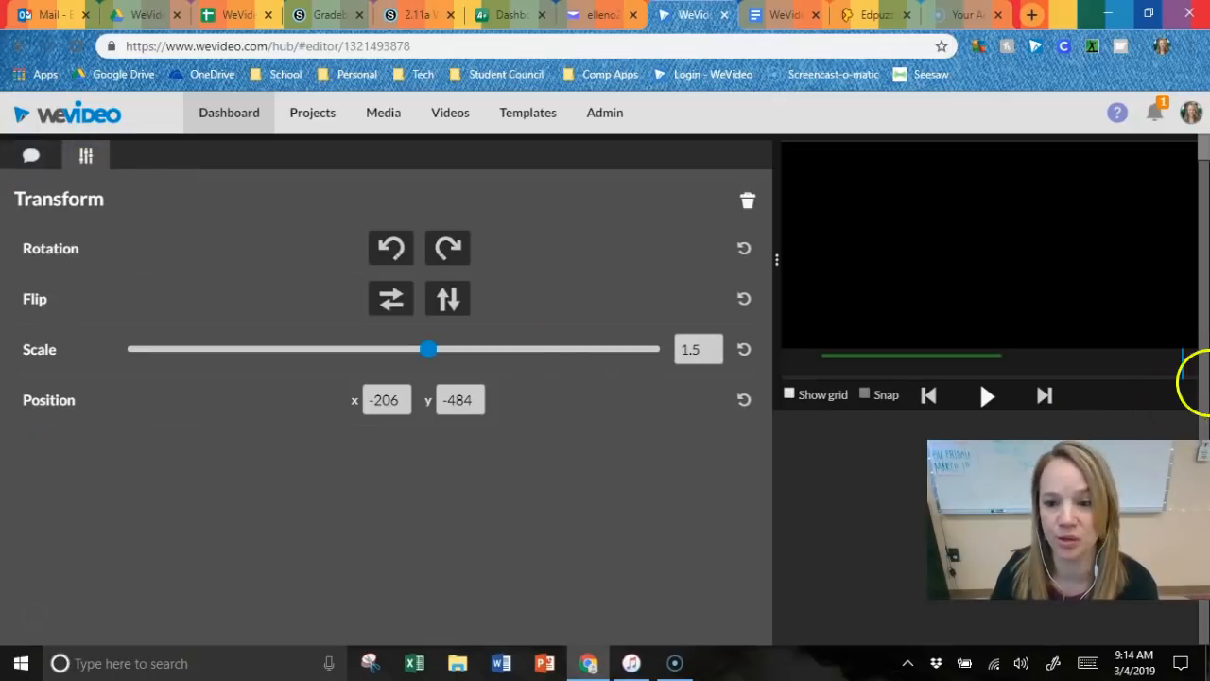
pyautogui.click(1013, 376)
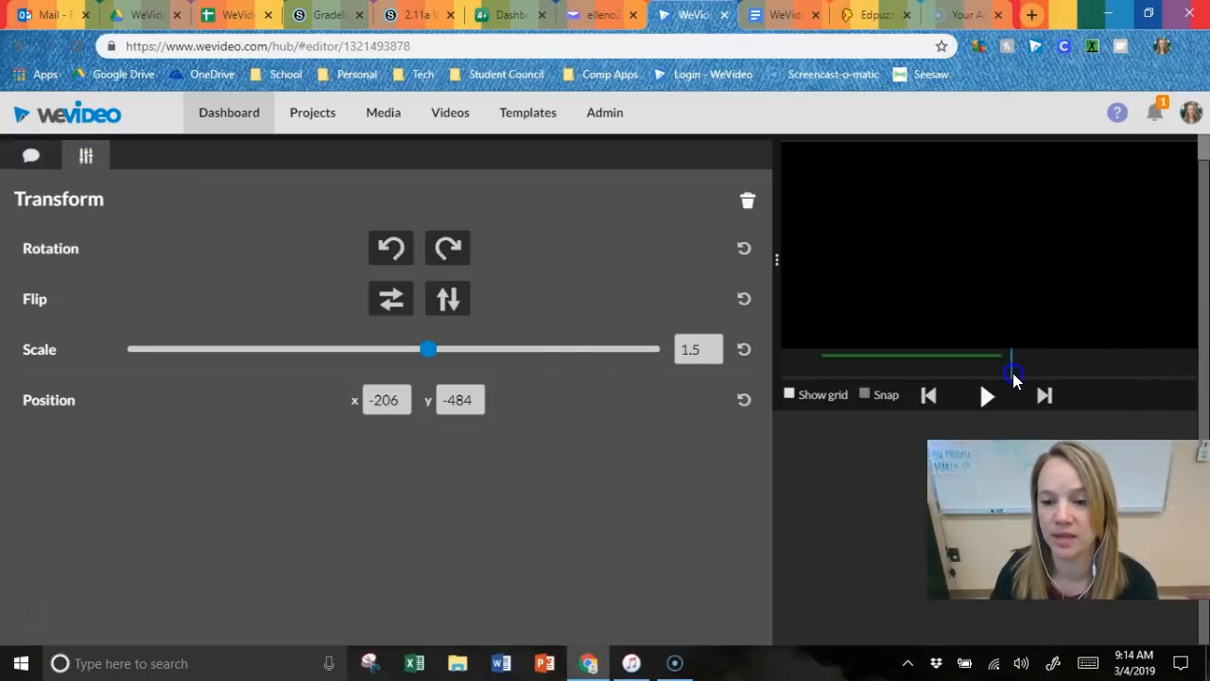
pyautogui.click(394, 249)
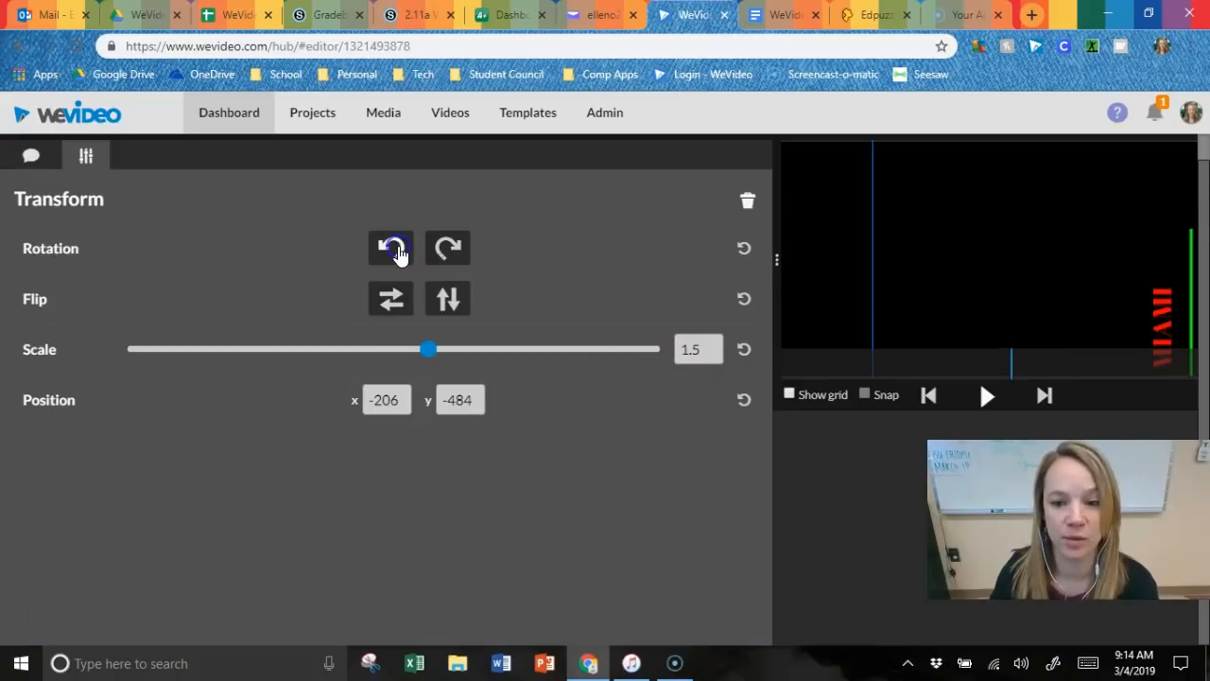
pyautogui.moveTo(1018, 245); pyautogui.dragTo(777, 223)
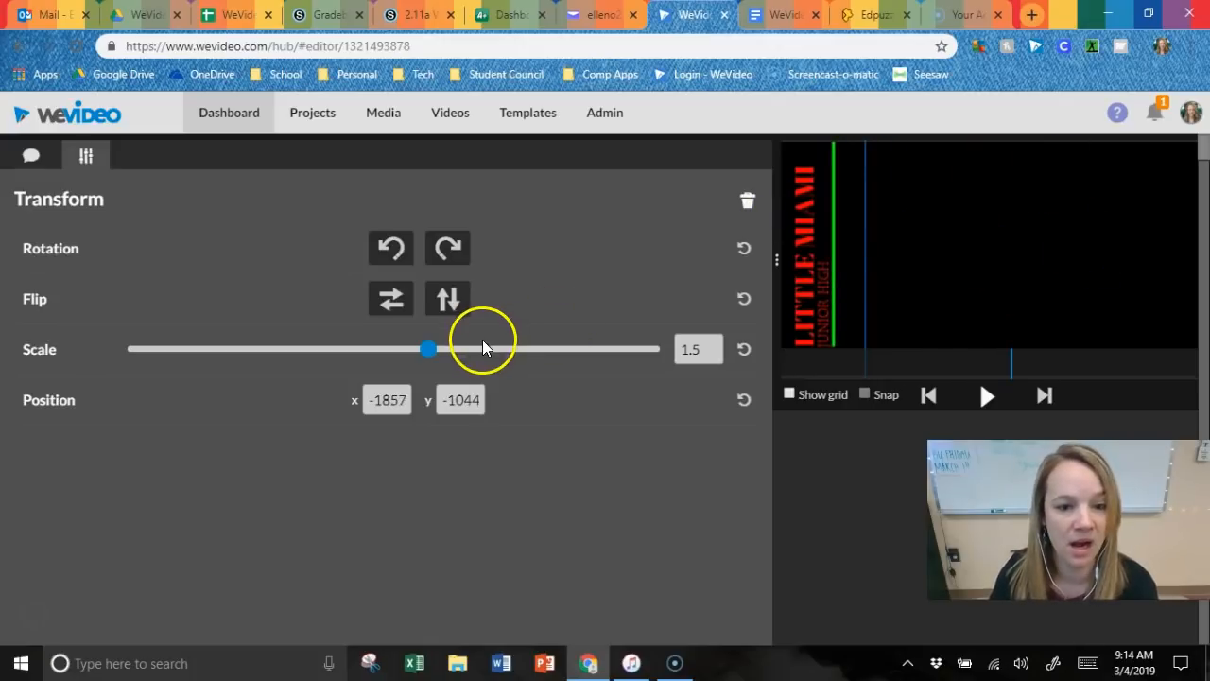
pyautogui.click(391, 301)
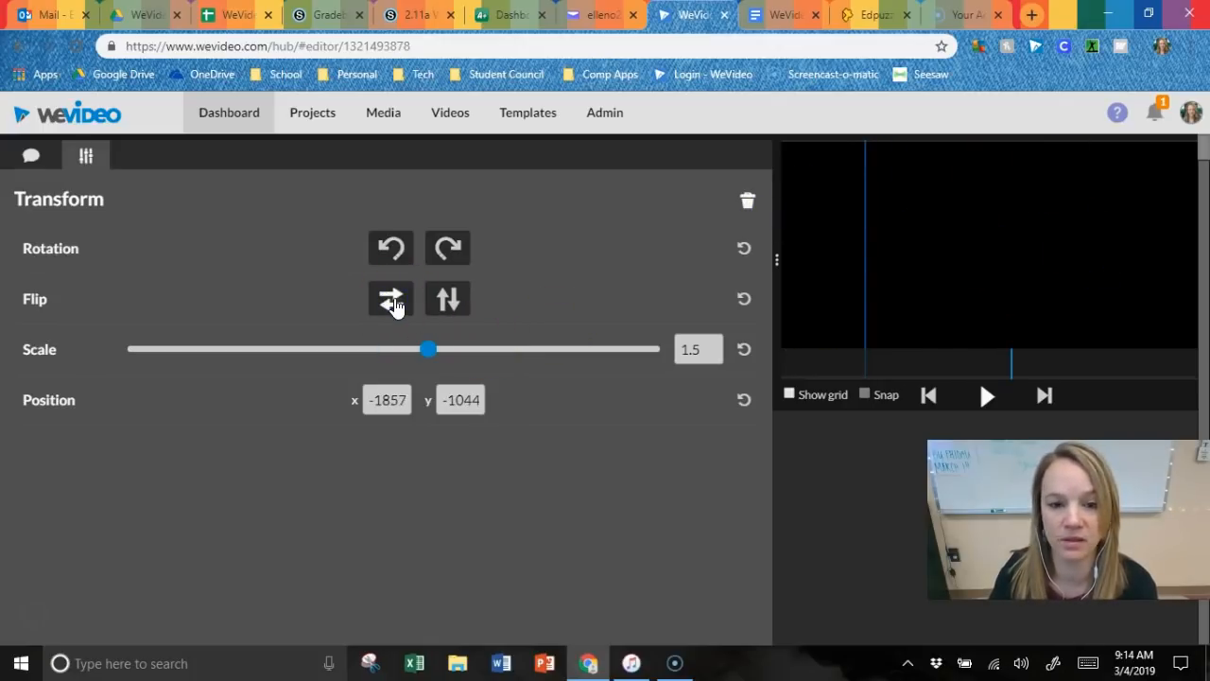
pyautogui.moveTo(1018, 270); pyautogui.dragTo(723, 276)
pyautogui.moveTo(1007, 267); pyautogui.dragTo(1086, 281)
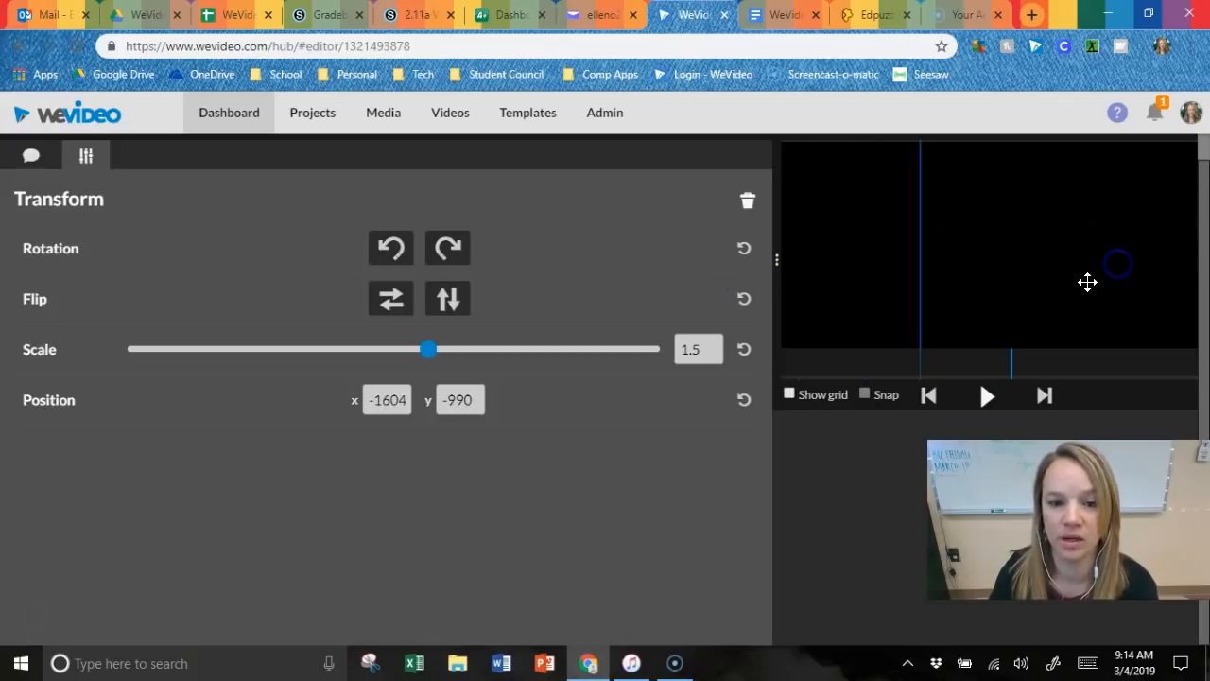
pyautogui.click(390, 300)
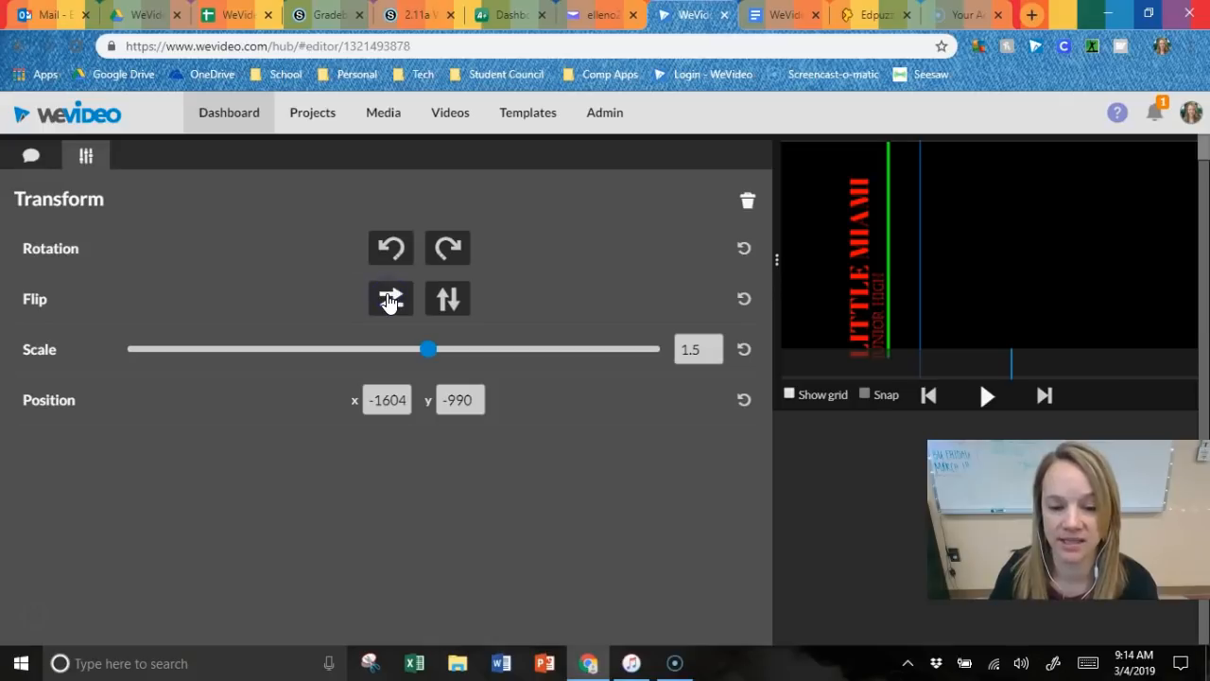
# - Set the title's scale to 1.6 and finish editing
pyautogui.click(432, 350)
pyautogui.moveTo(433, 356)
pyautogui.mouseDown()
pyautogui.moveTo(470, 354)
pyautogui.moveTo(381, 353)
pyautogui.moveTo(440, 356)
pyautogui.moveTo(413, 357)
pyautogui.mouseUp()
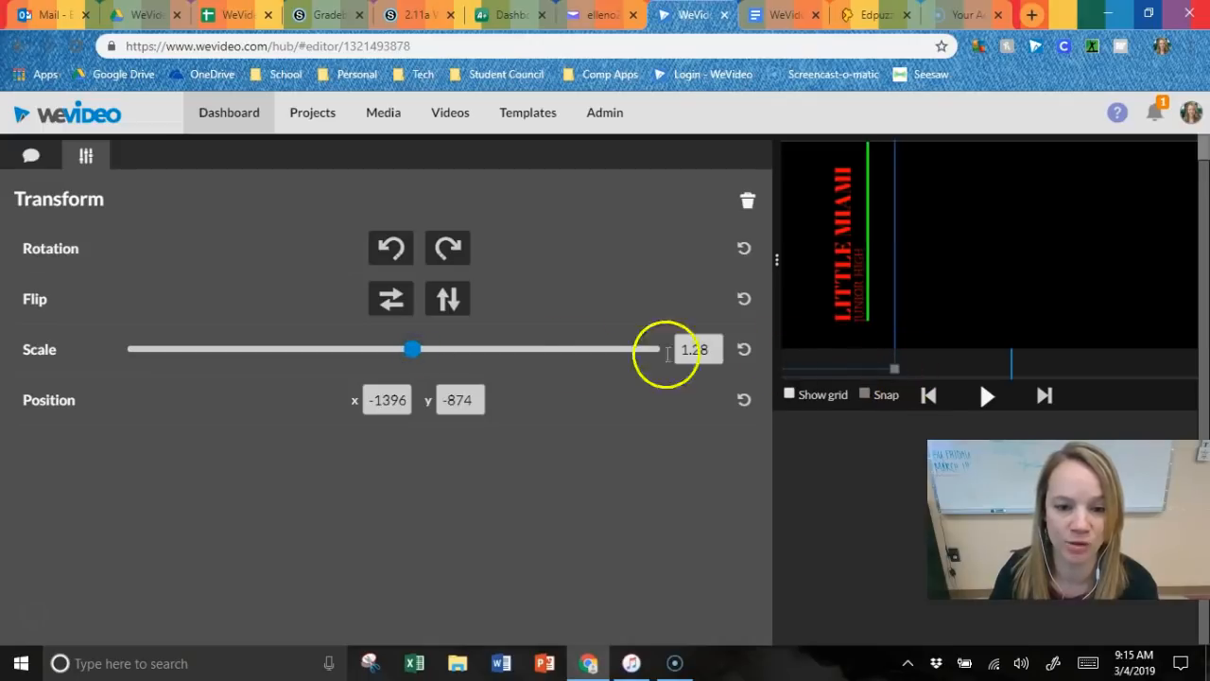
pyautogui.moveTo(409, 352); pyautogui.dragTo(433, 350)
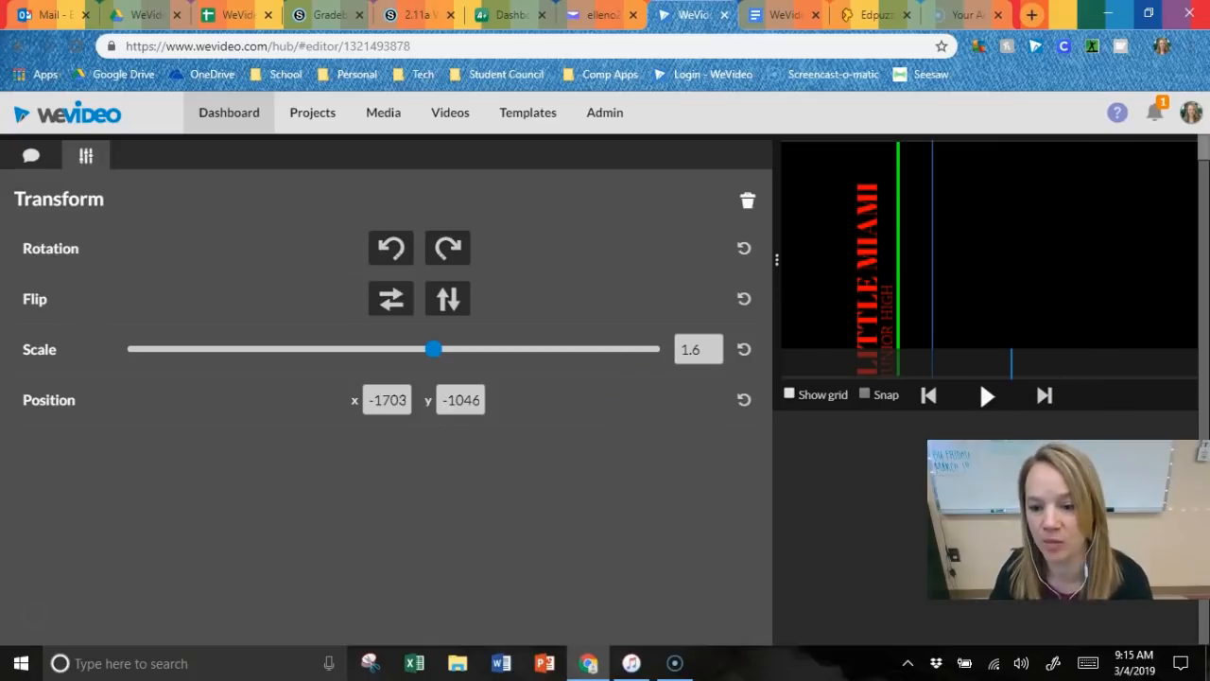
pyautogui.click(979, 532)
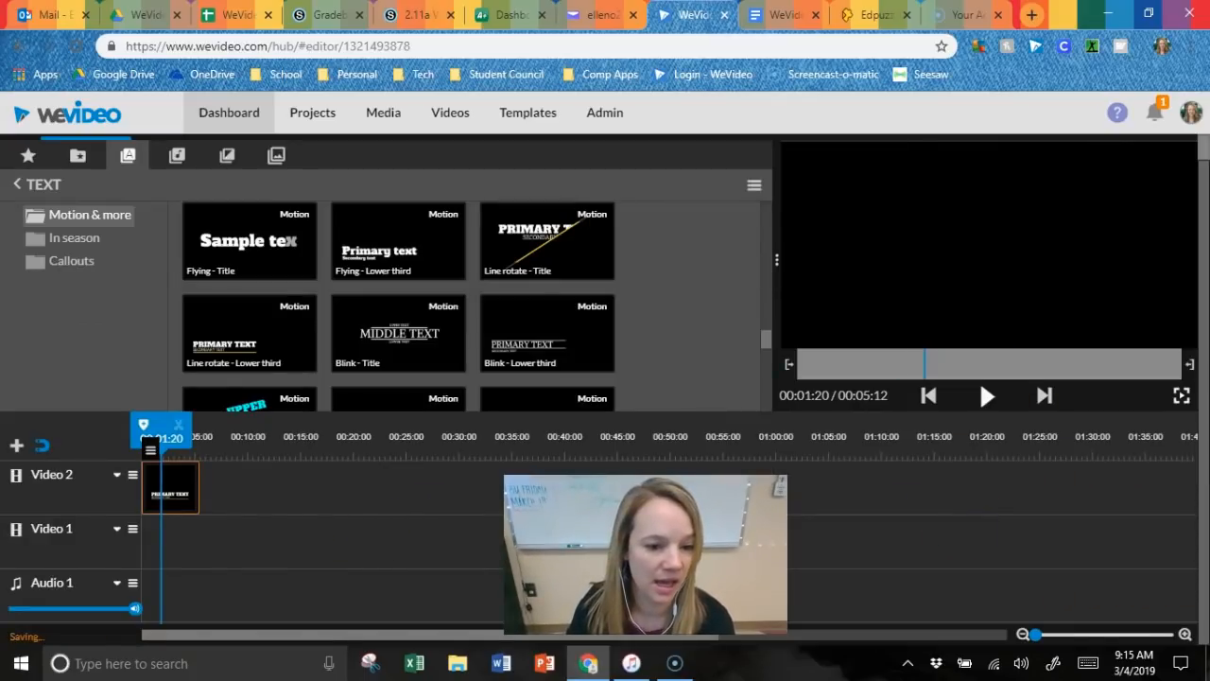
# - Browse the Graphics library's Backgrounds, Overlays and Frames folders
pyautogui.click(162, 490)
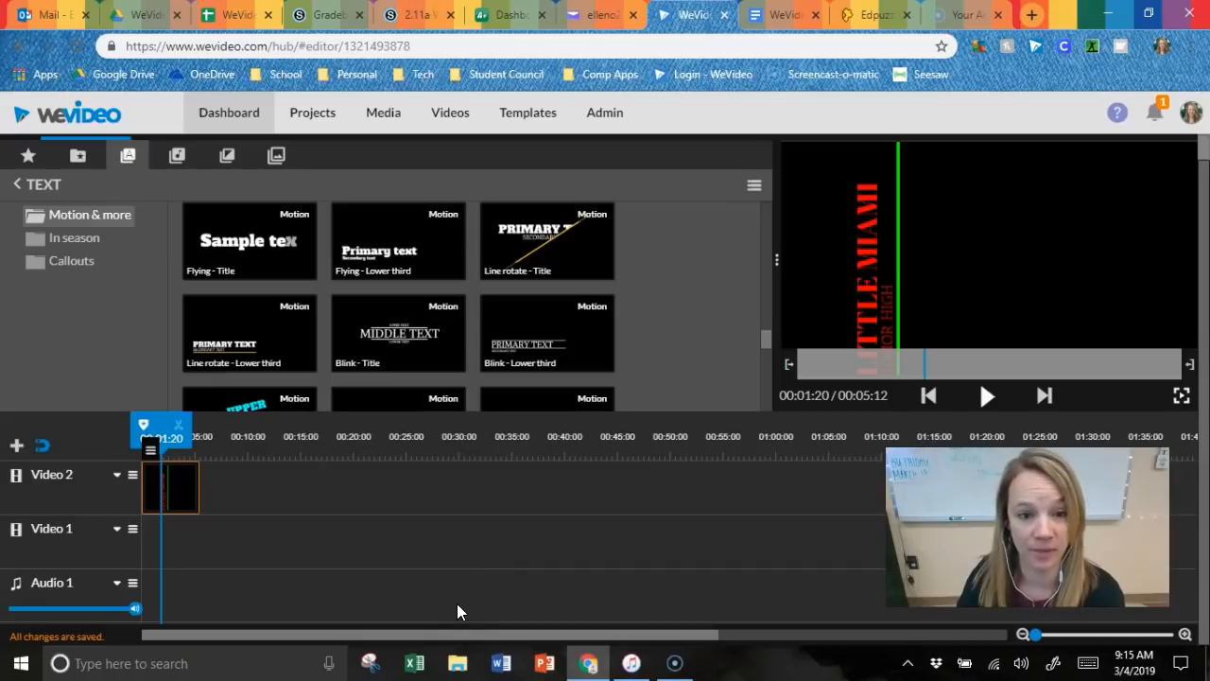
pyautogui.click(273, 163)
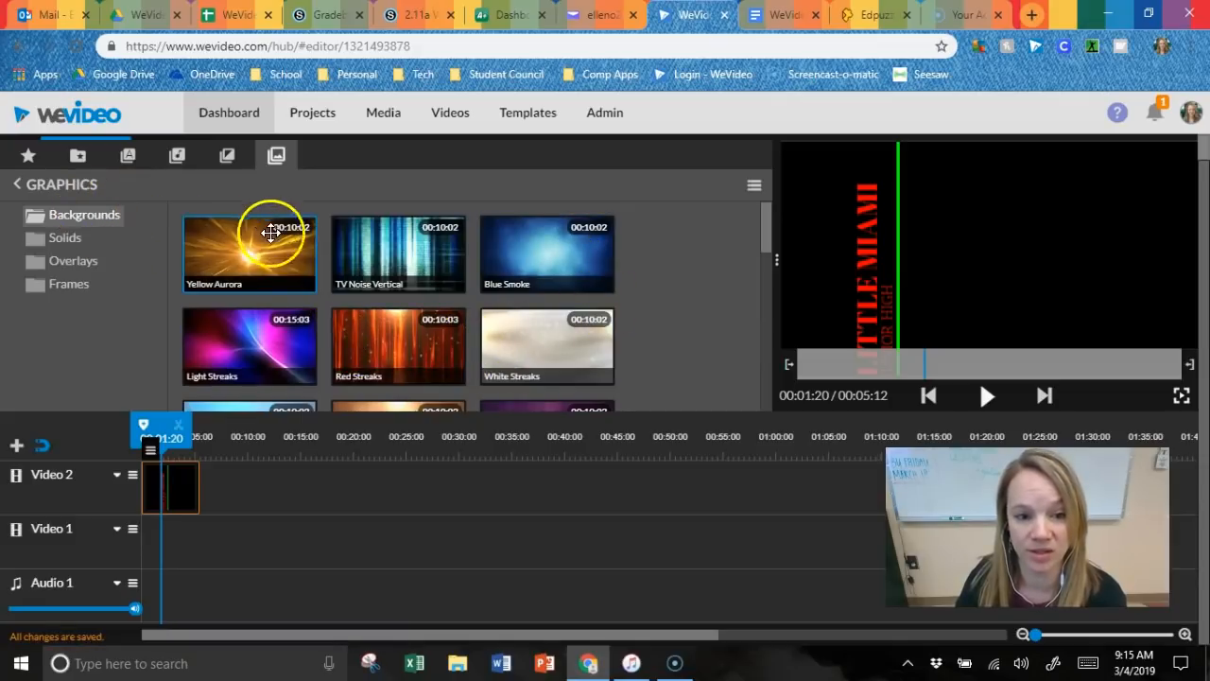
pyautogui.scroll(-4, 586, 307)
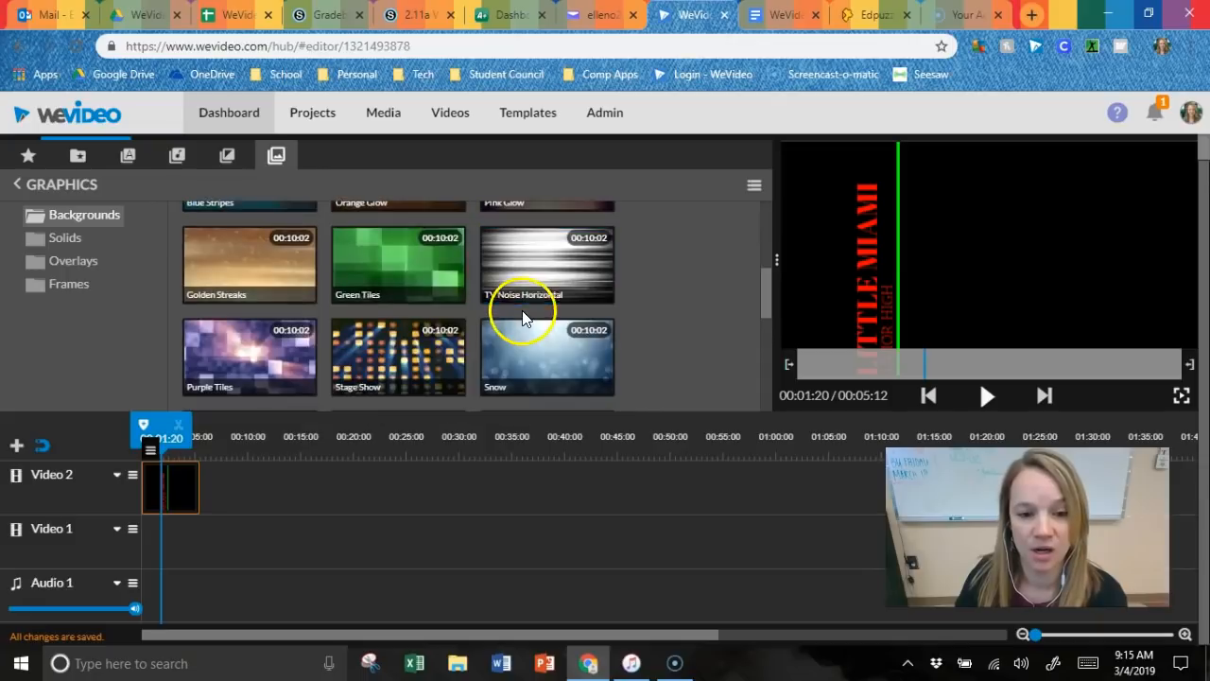
pyautogui.scroll(-4, 400, 284)
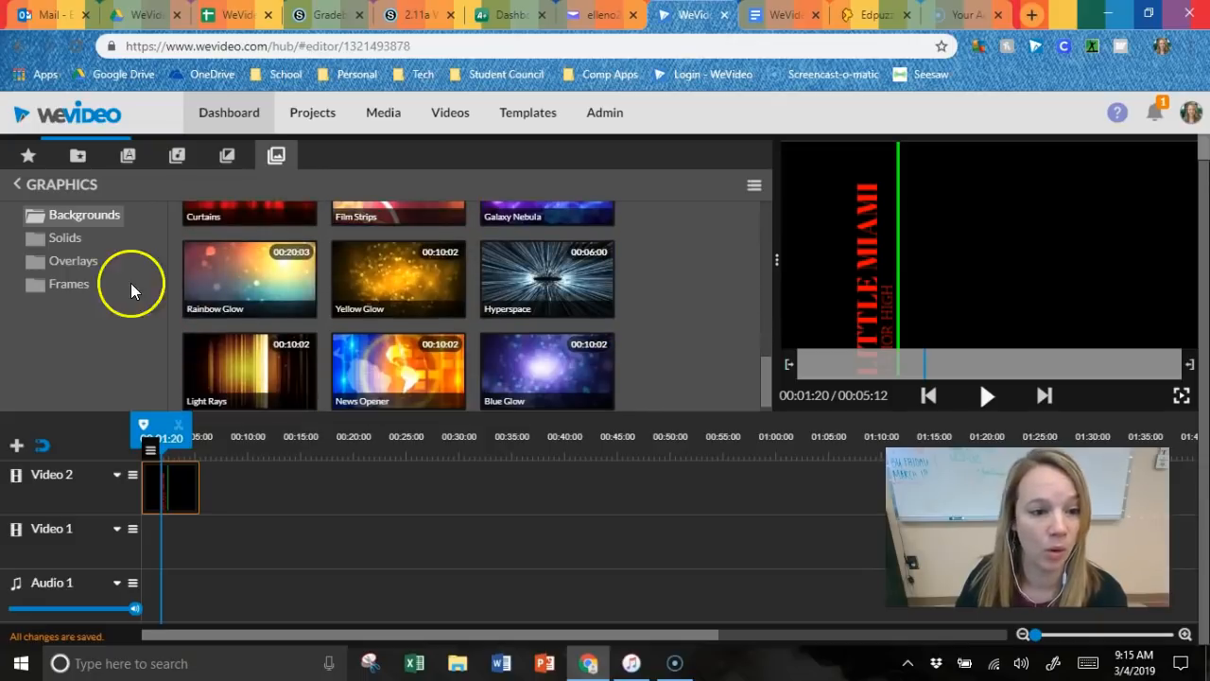
pyautogui.click(65, 239)
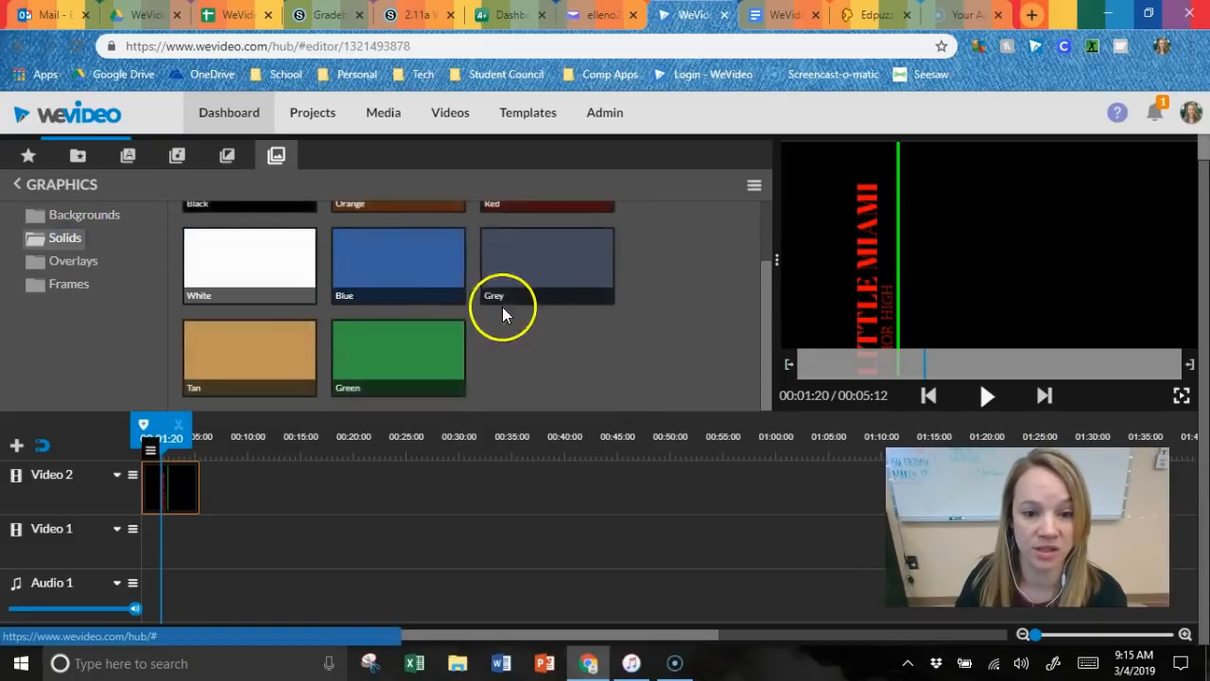
pyautogui.scroll(3, 558, 310)
pyautogui.scroll(-1, 563, 305)
pyautogui.click(72, 297)
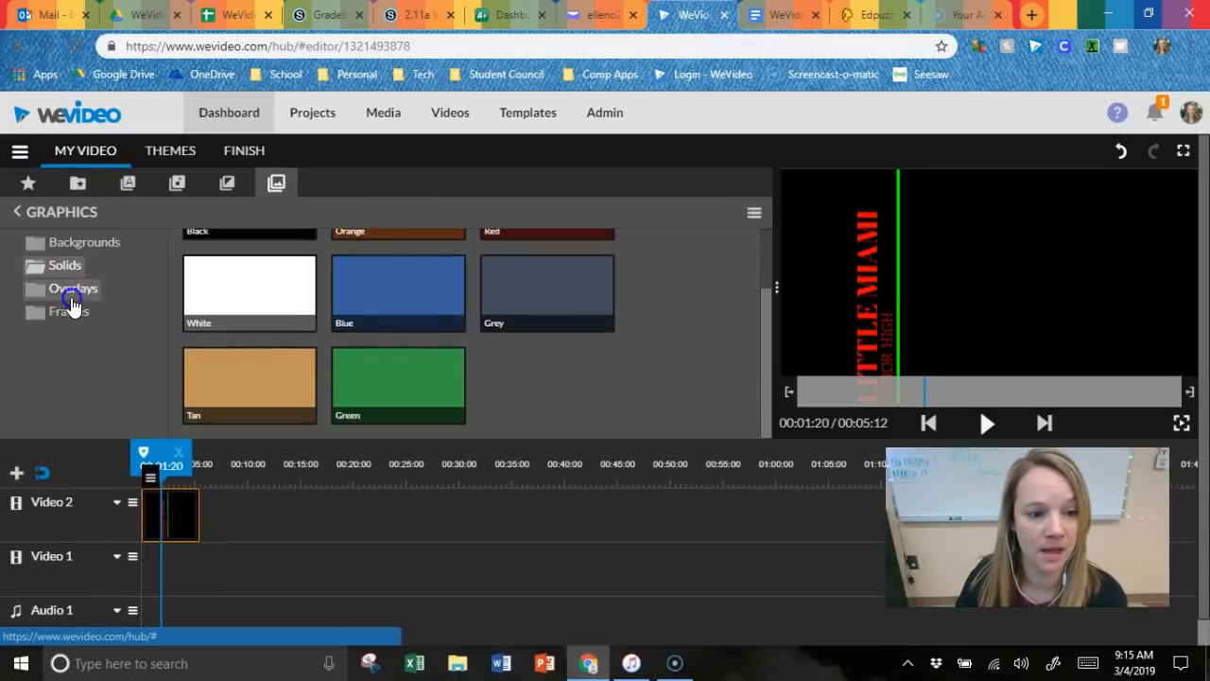
pyautogui.click(80, 312)
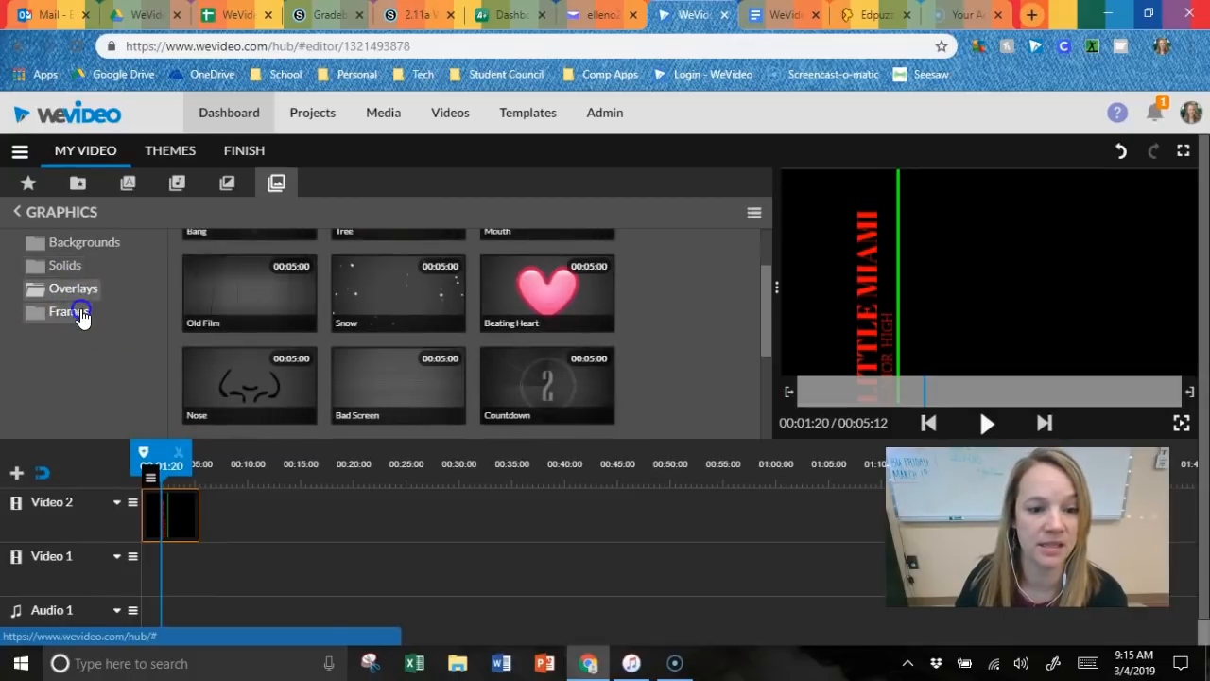
pyautogui.click(80, 244)
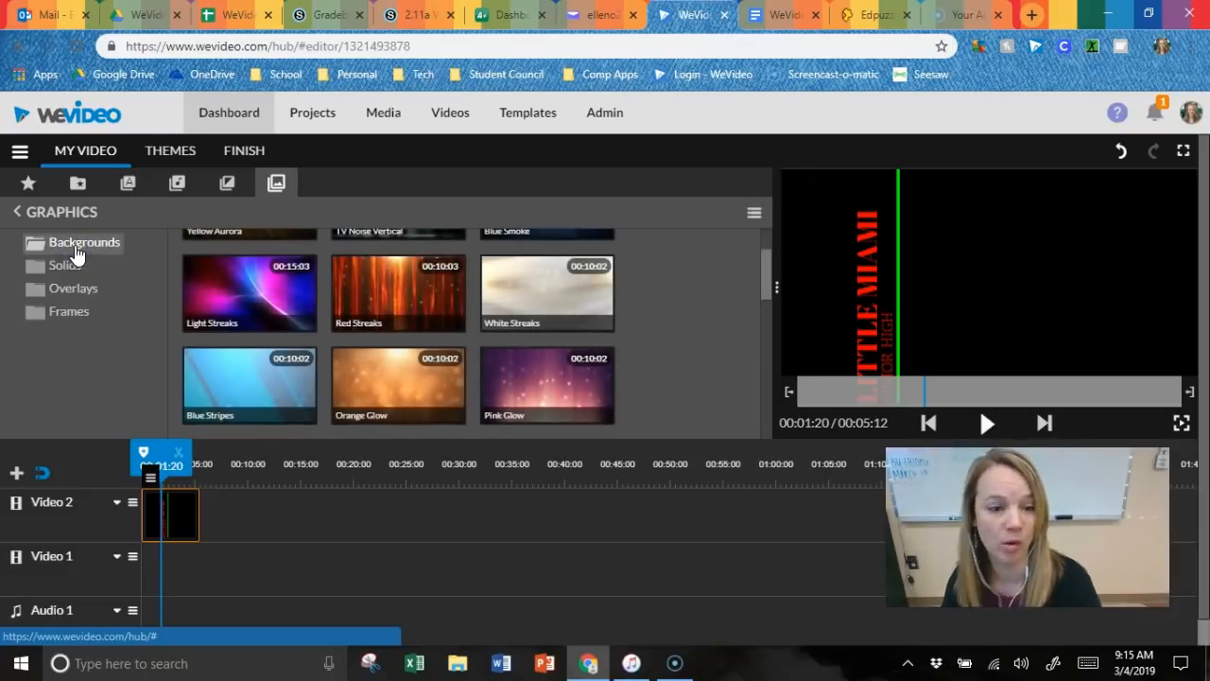
# - Show the Solids folder of solid-colour backgrounds
pyautogui.click(276, 184)
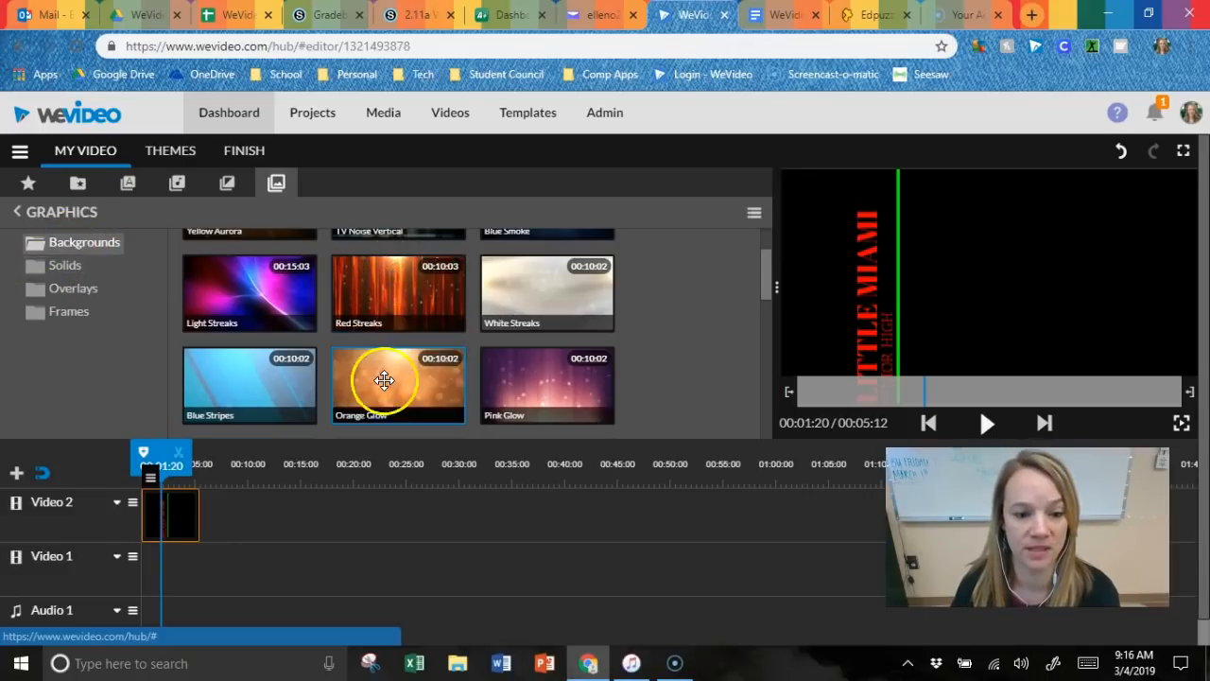
pyautogui.scroll(-1, 568, 381)
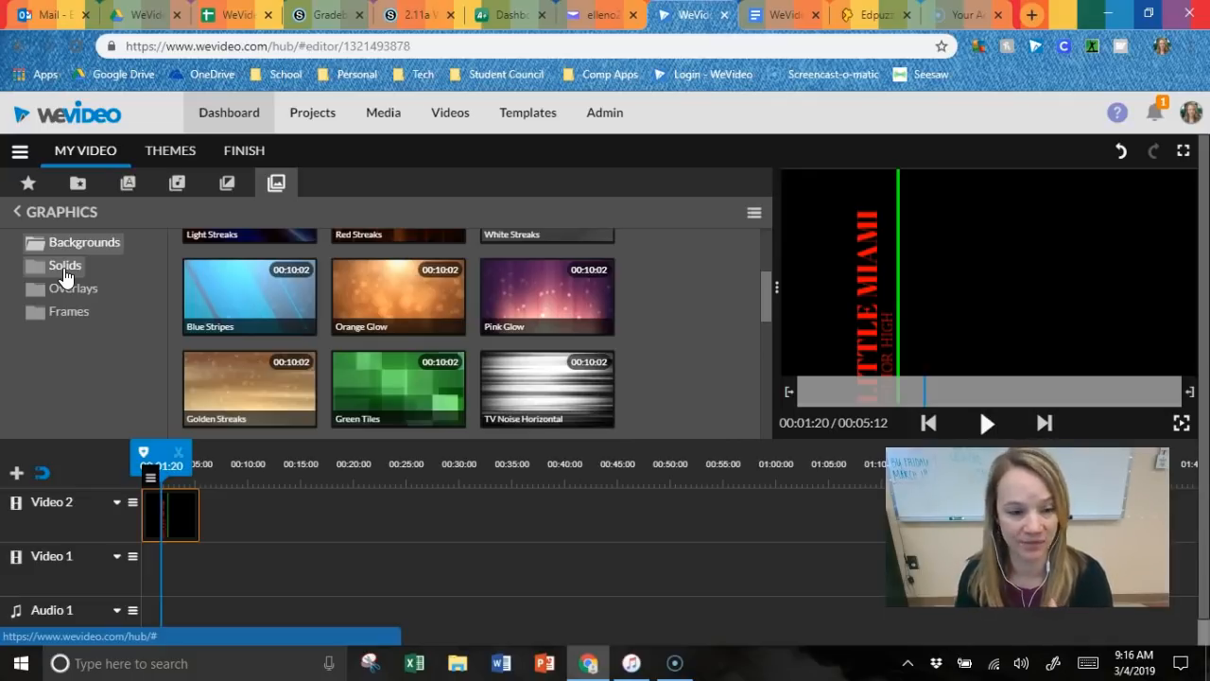
pyautogui.click(64, 270)
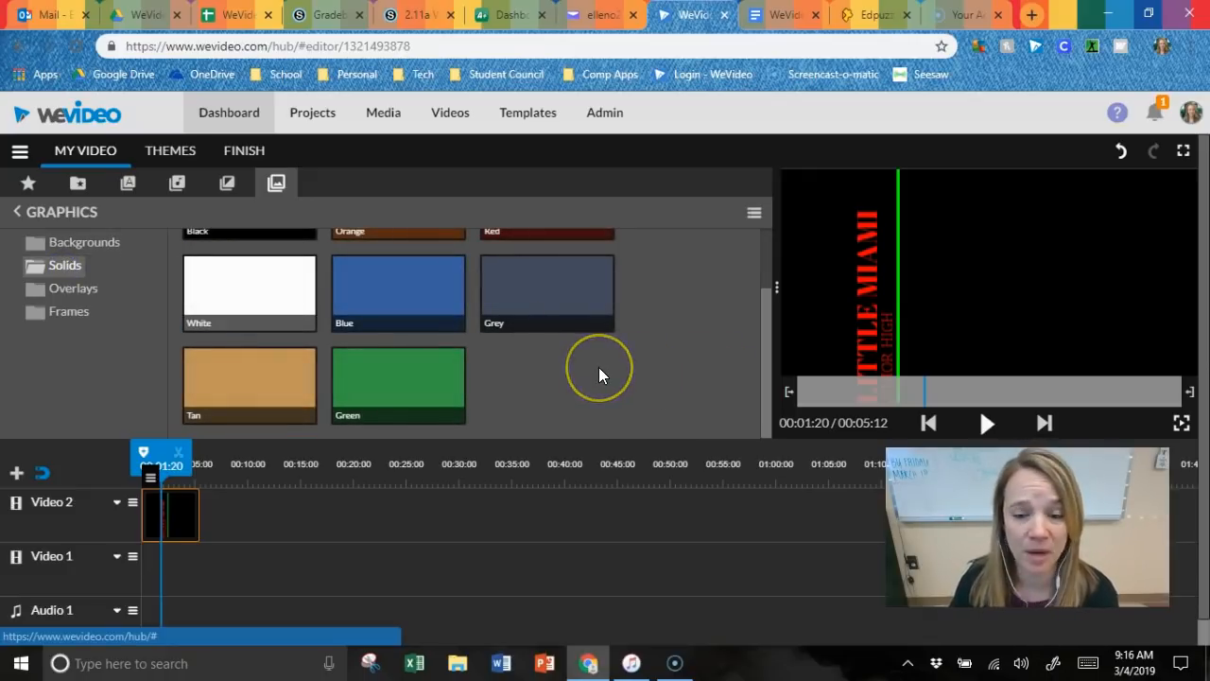
pyautogui.scroll(1, 599, 370)
# - Place the White solid background at the start of the Video 1 track
pyautogui.scroll(-1, 599, 367)
pyautogui.click(273, 346)
pyautogui.moveTo(242, 302); pyautogui.dragTo(172, 586)
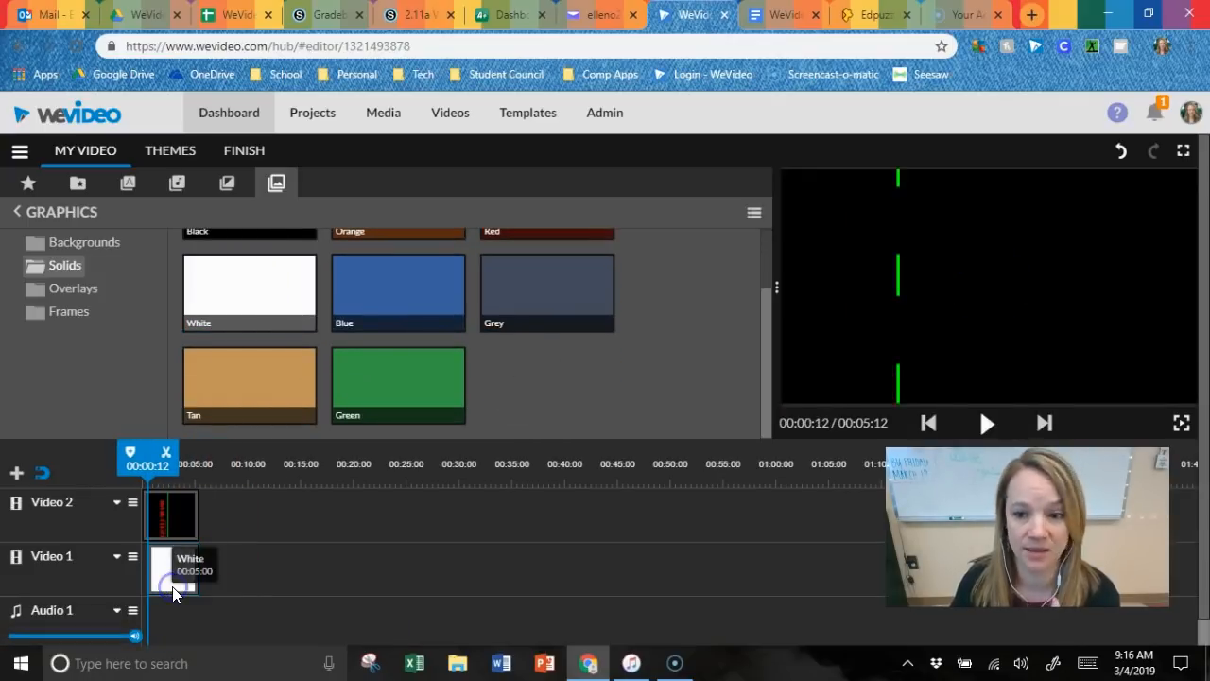
pyautogui.click(147, 461)
pyautogui.moveTo(147, 461)
pyautogui.mouseDown()
pyautogui.moveTo(181, 473)
pyautogui.moveTo(165, 471)
pyautogui.mouseUp()
pyautogui.click(218, 622)
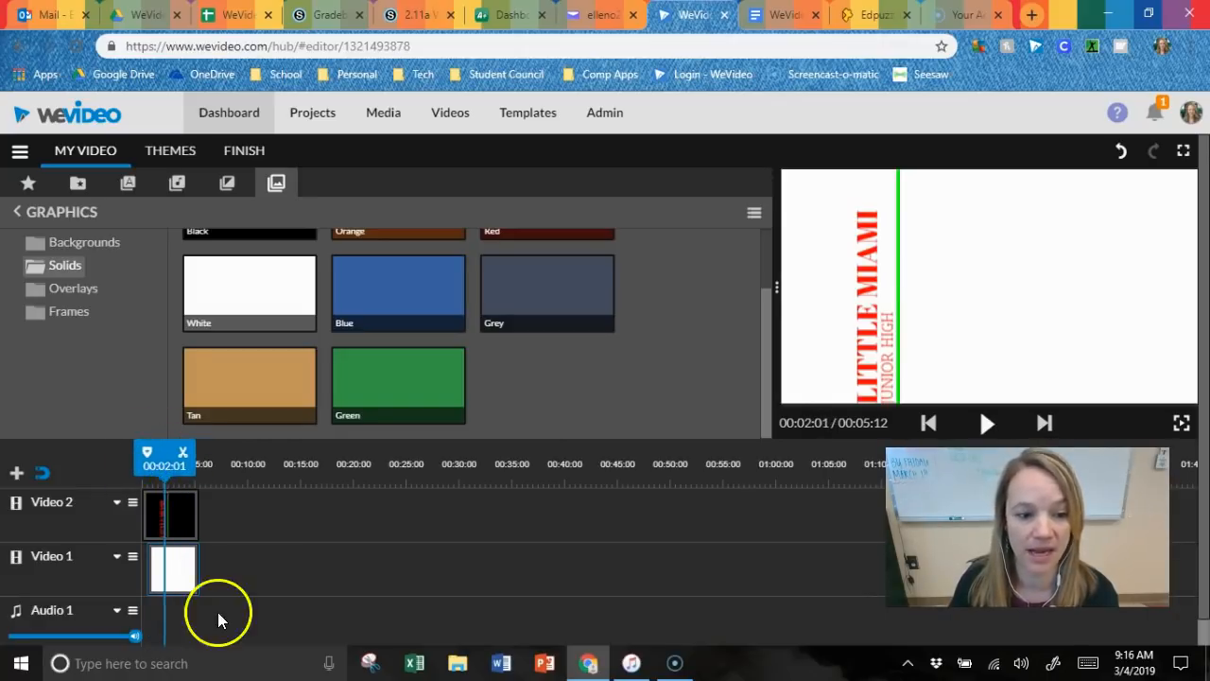
pyautogui.moveTo(184, 562); pyautogui.dragTo(173, 573)
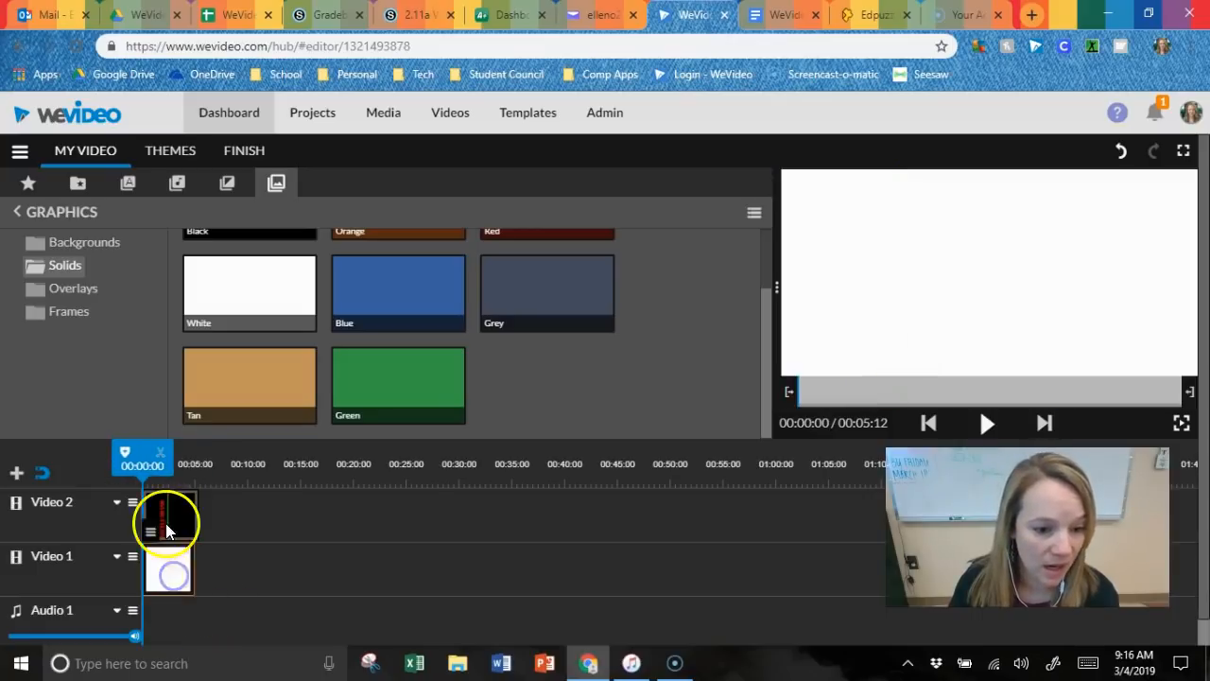
# - Trim the LITTLE MIAMI title and the white background to end at 00:03:15
pyautogui.click(192, 515)
pyautogui.moveTo(197, 516); pyautogui.dragTo(178, 519)
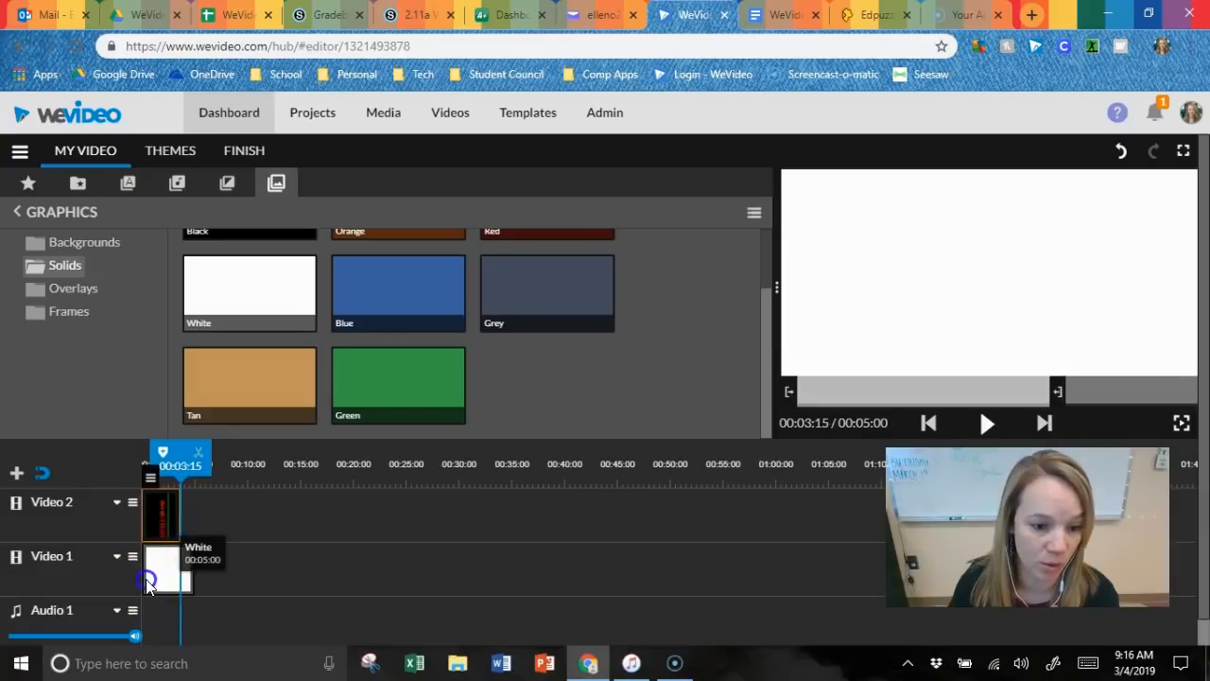
pyautogui.click(196, 577)
pyautogui.moveTo(196, 577); pyautogui.dragTo(174, 567)
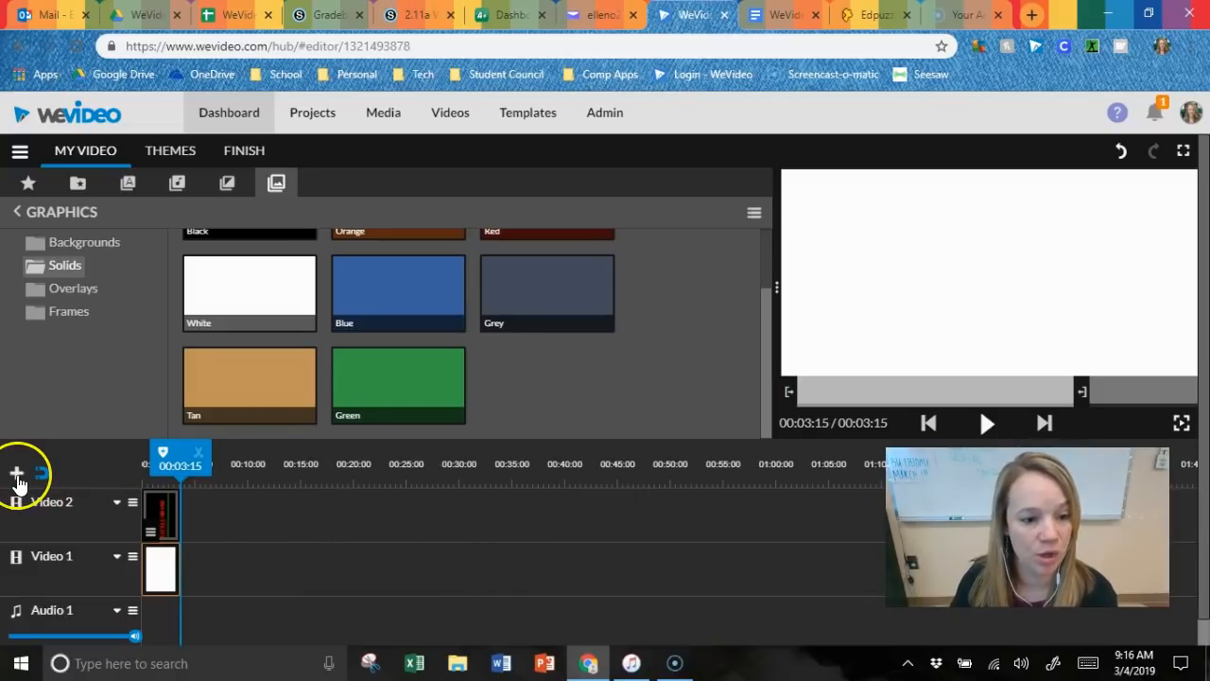
# - Add a Video 3 track, bring up the Text titles library, and rewind the timeline
pyautogui.click(17, 475)
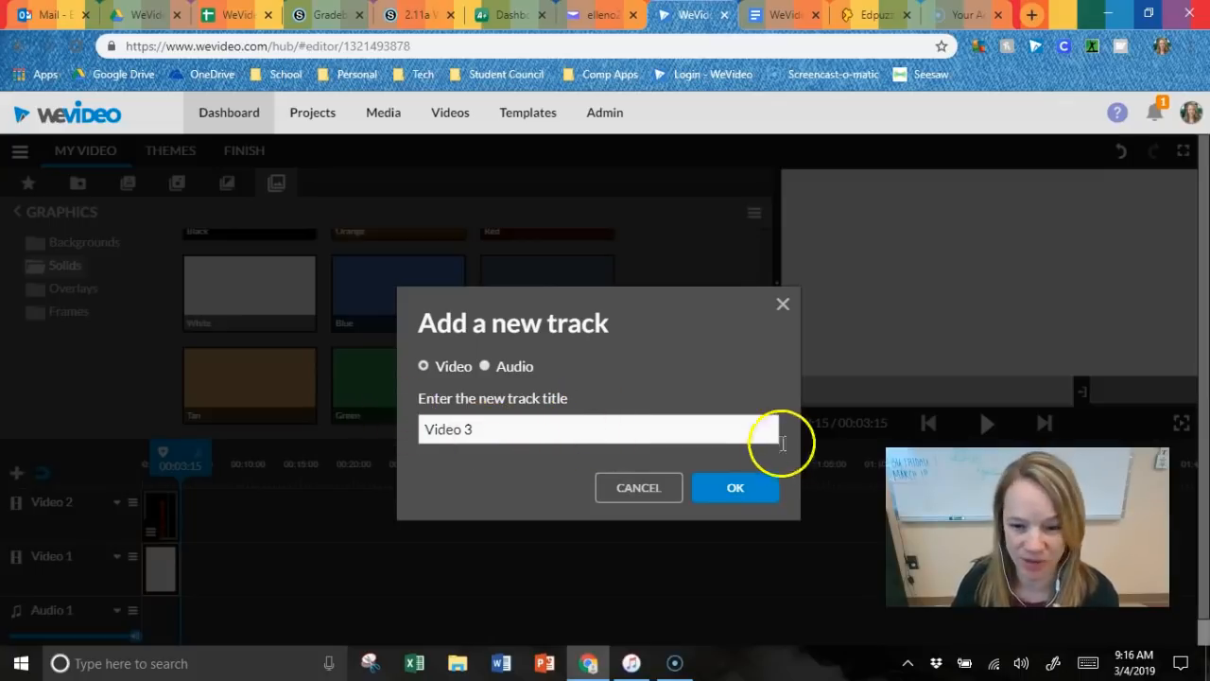
pyautogui.click(746, 489)
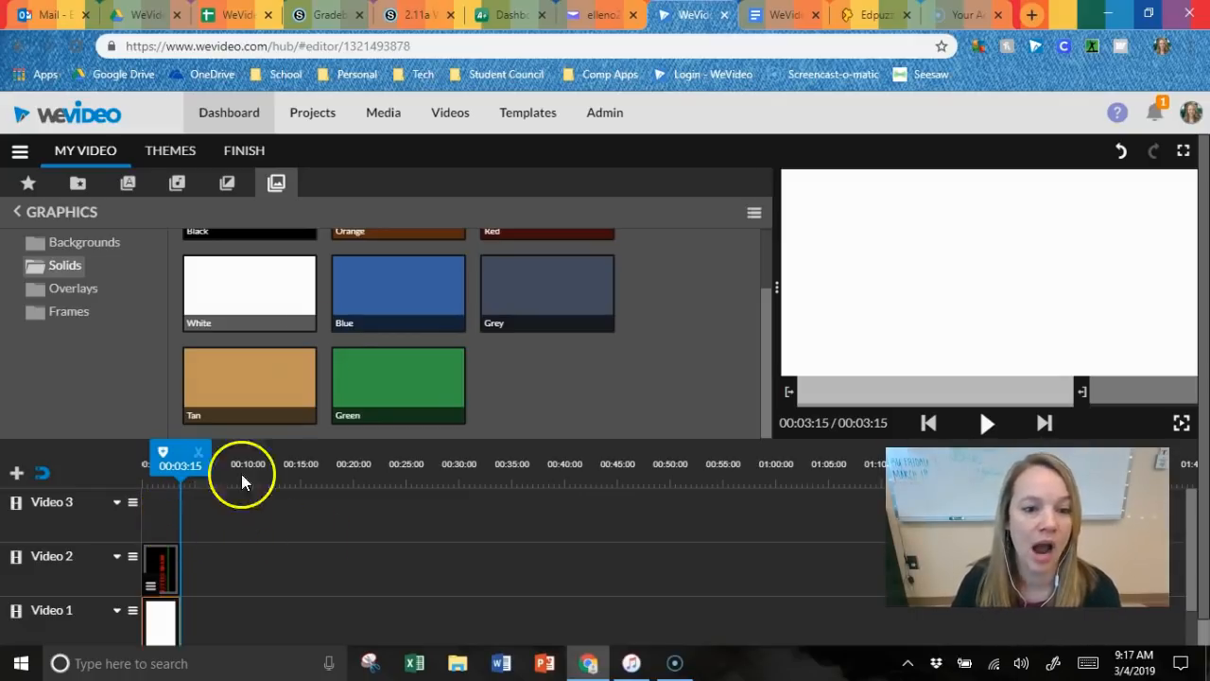
pyautogui.scroll(1, 324, 351)
pyautogui.click(127, 183)
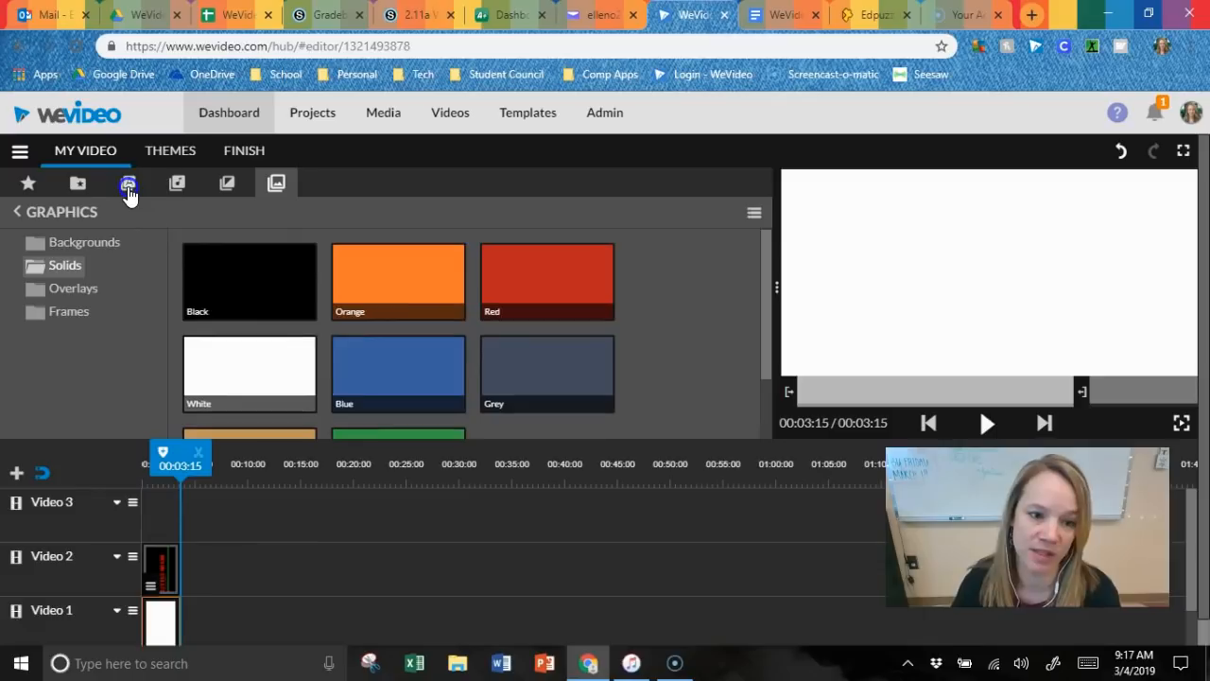
pyautogui.moveTo(193, 463); pyautogui.dragTo(142, 464)
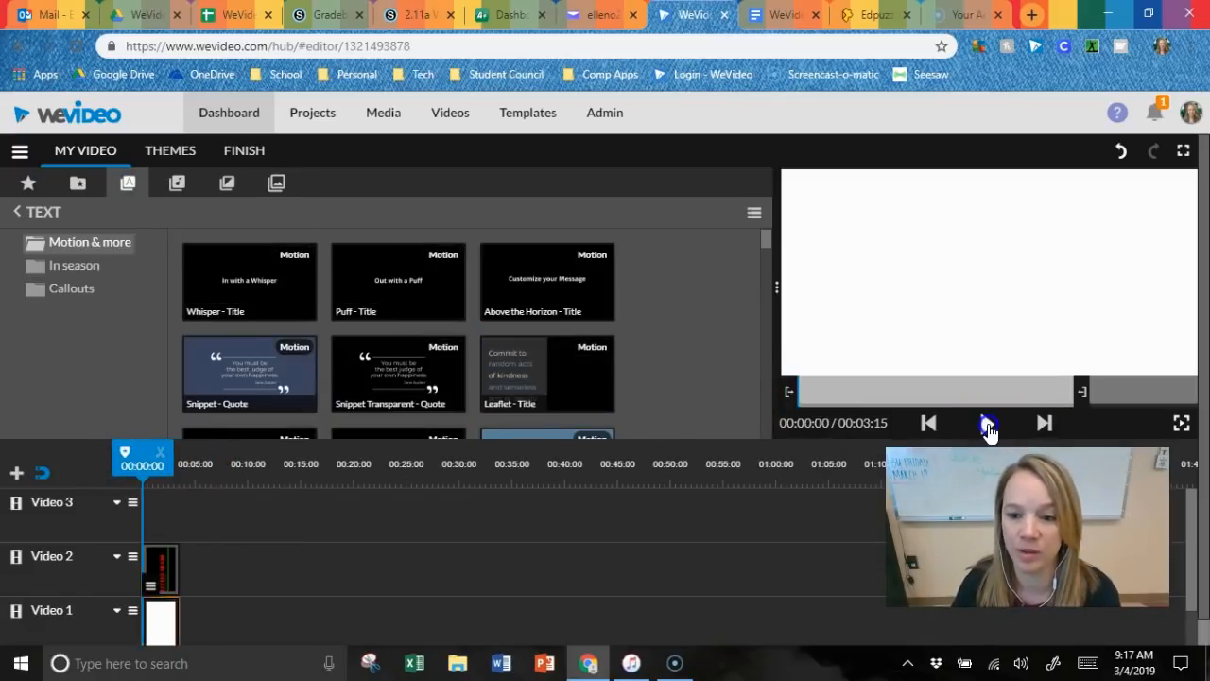
pyautogui.click(988, 426)
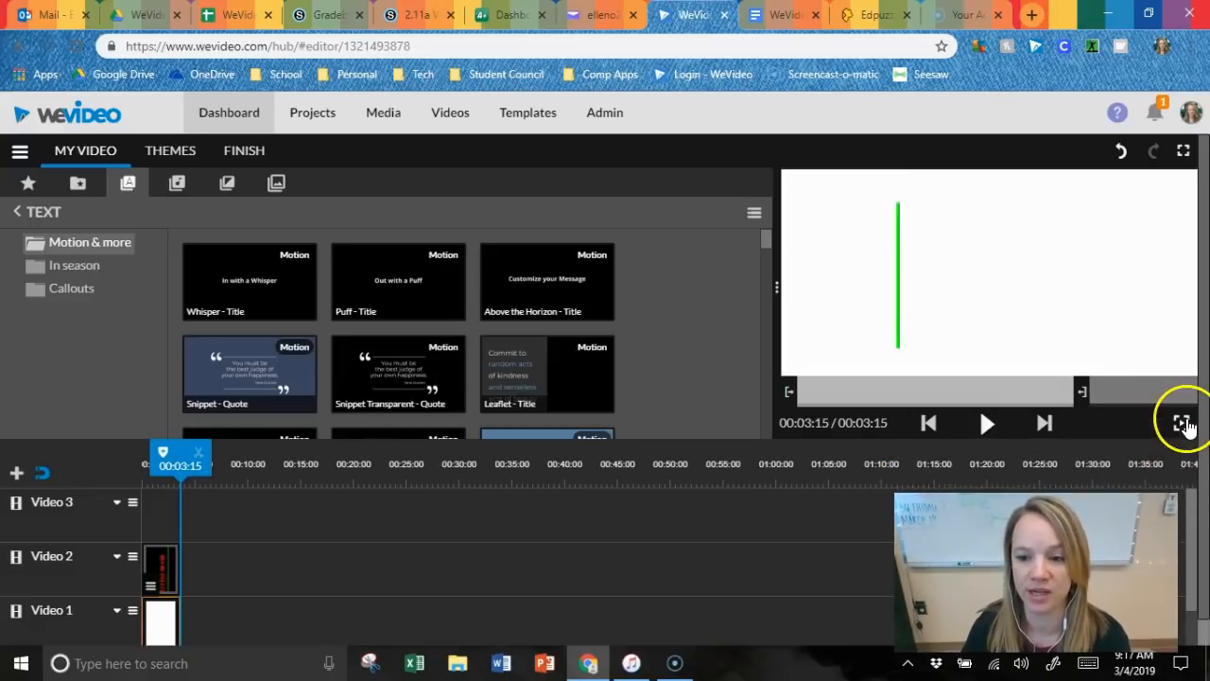
pyautogui.click(1181, 427)
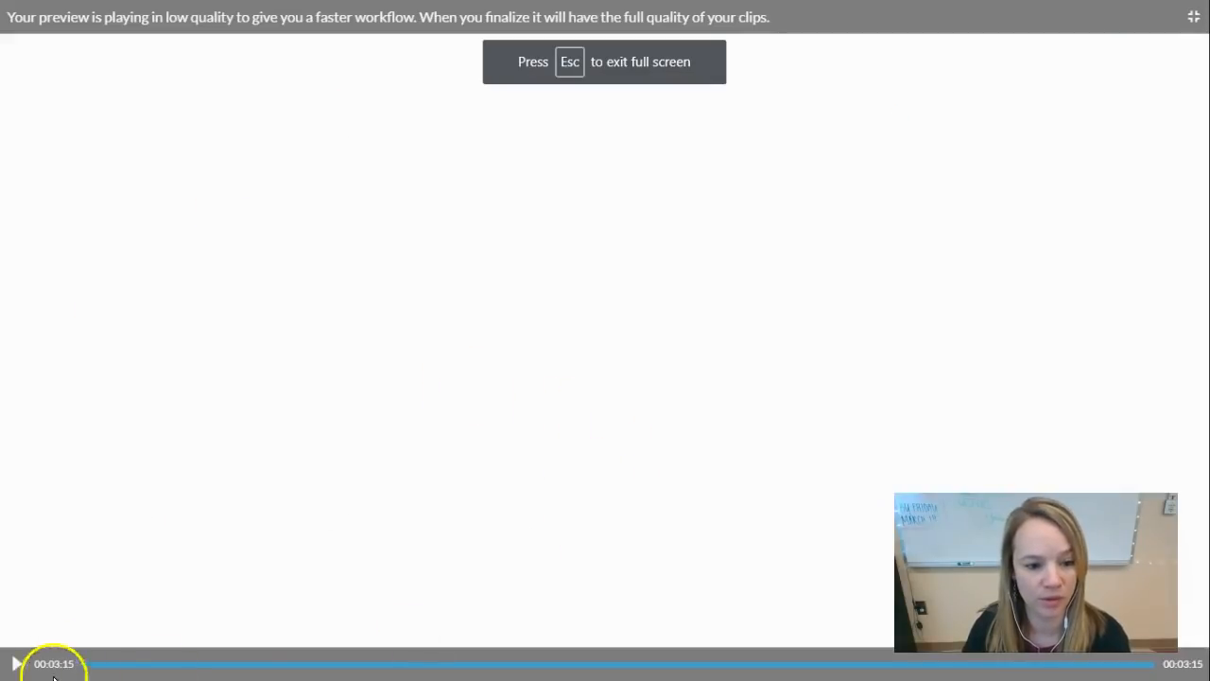
pyautogui.click(83, 666)
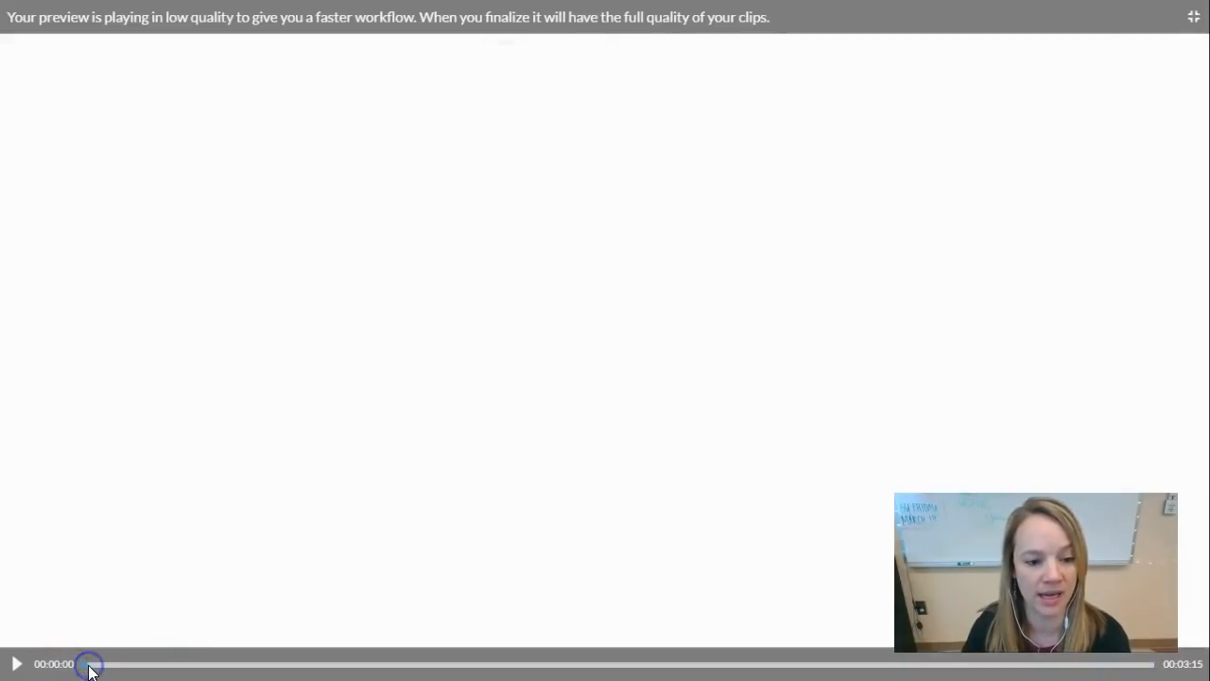
pyautogui.click(11, 665)
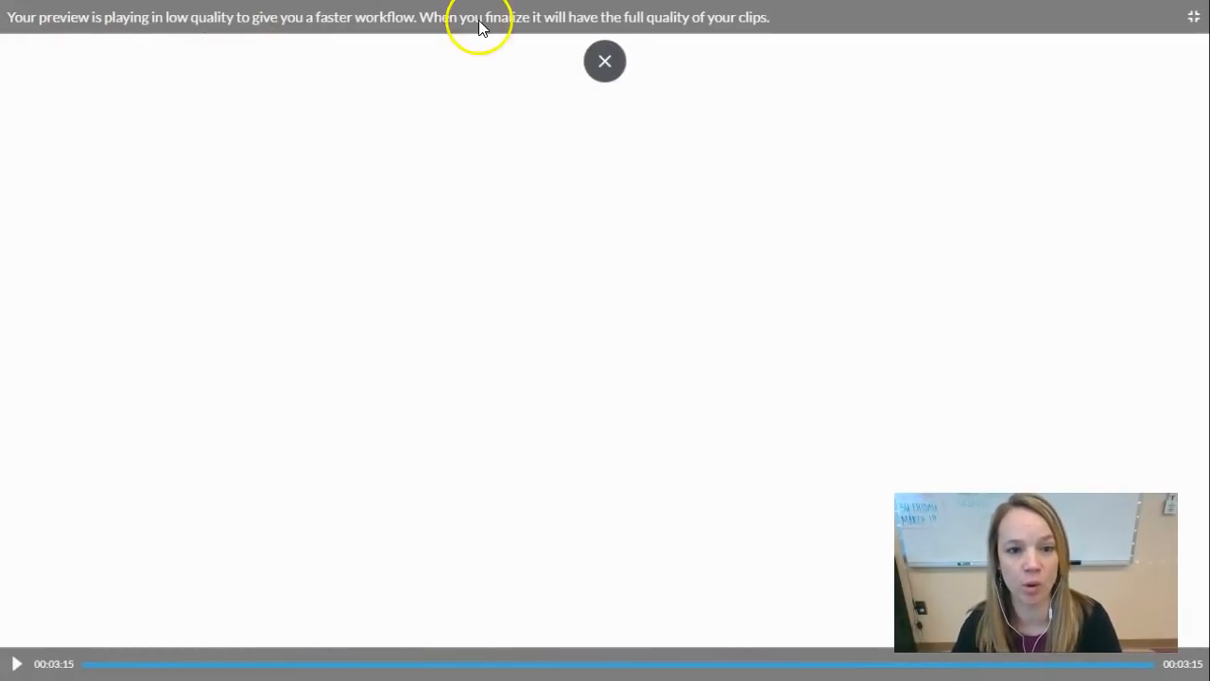
pyautogui.click(610, 68)
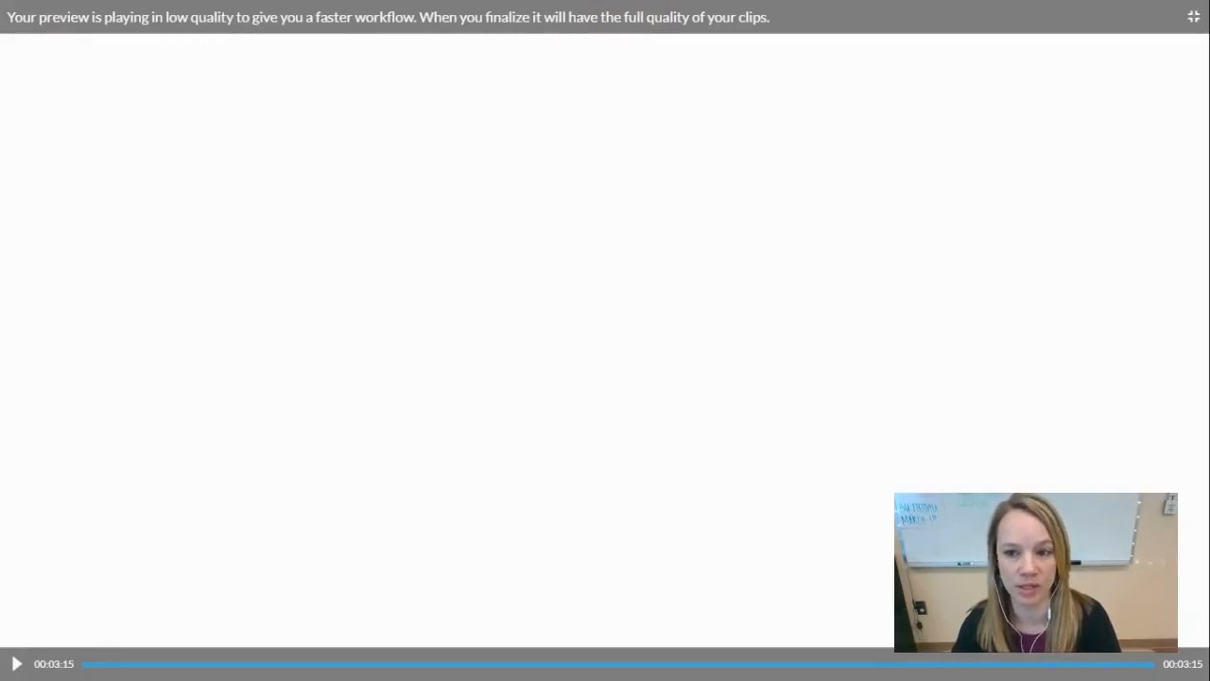
pyautogui.press('Escape')
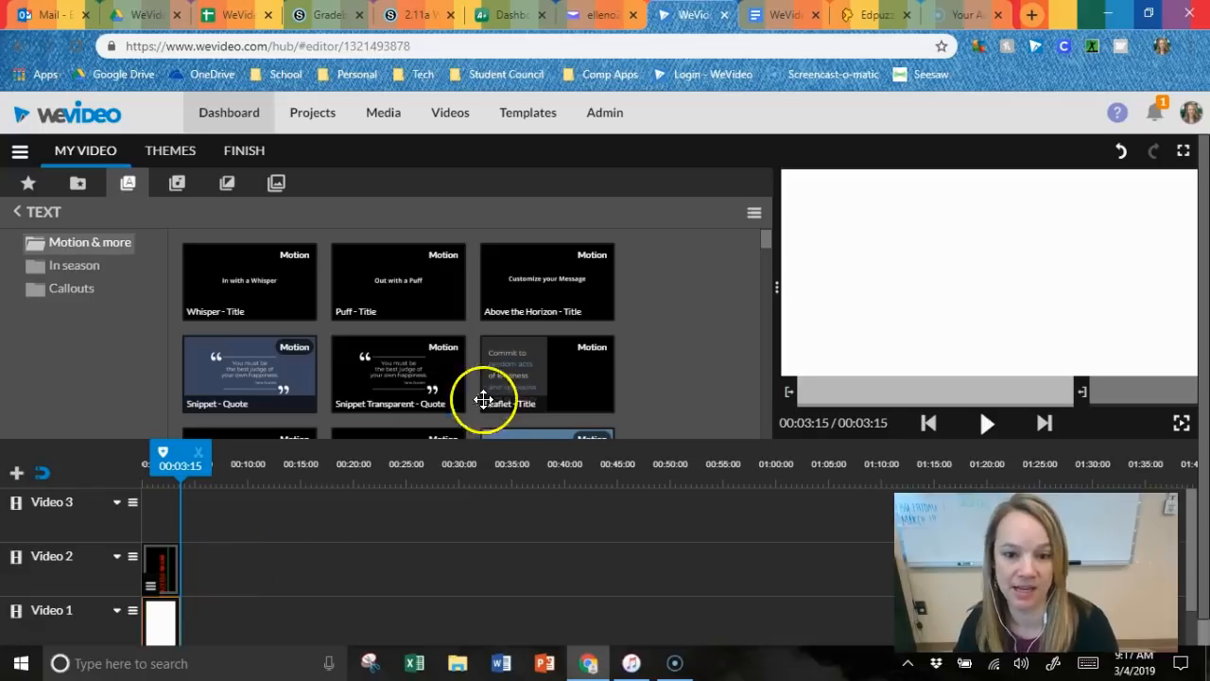
# - Place the Above the Horizon title on Video 3 and open it for editing
pyautogui.moveTo(538, 284); pyautogui.dragTo(186, 530)
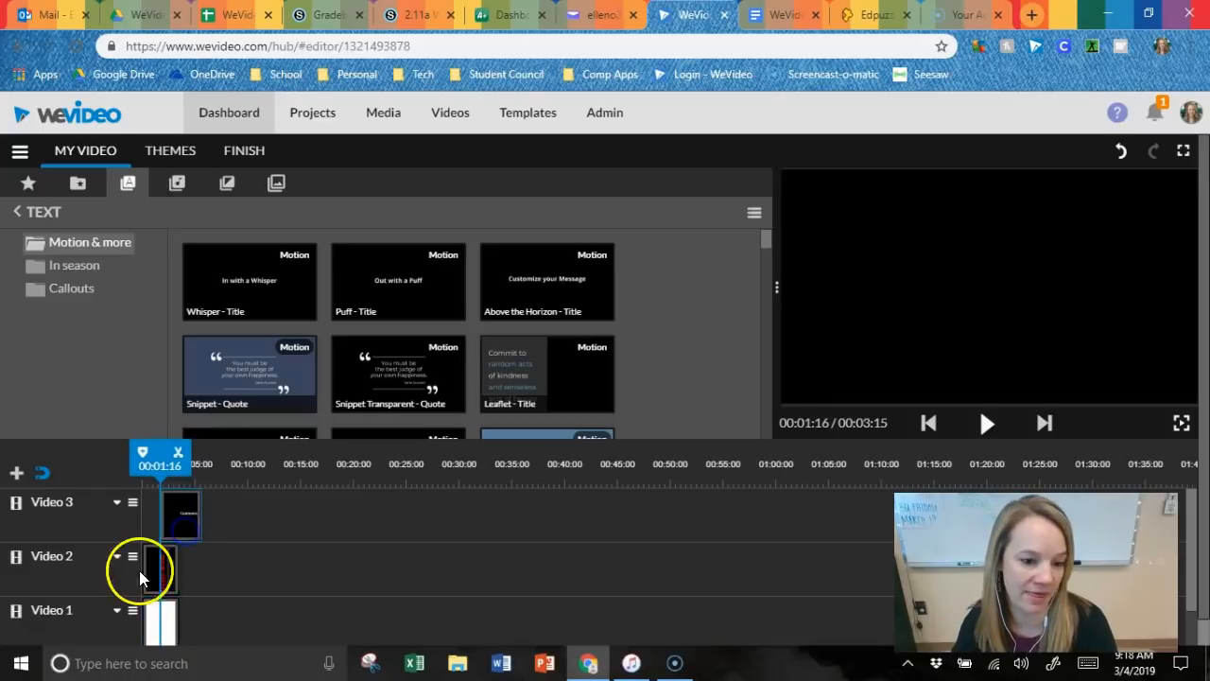
pyautogui.click(151, 553)
pyautogui.click(187, 511)
pyautogui.doubleClick(187, 510)
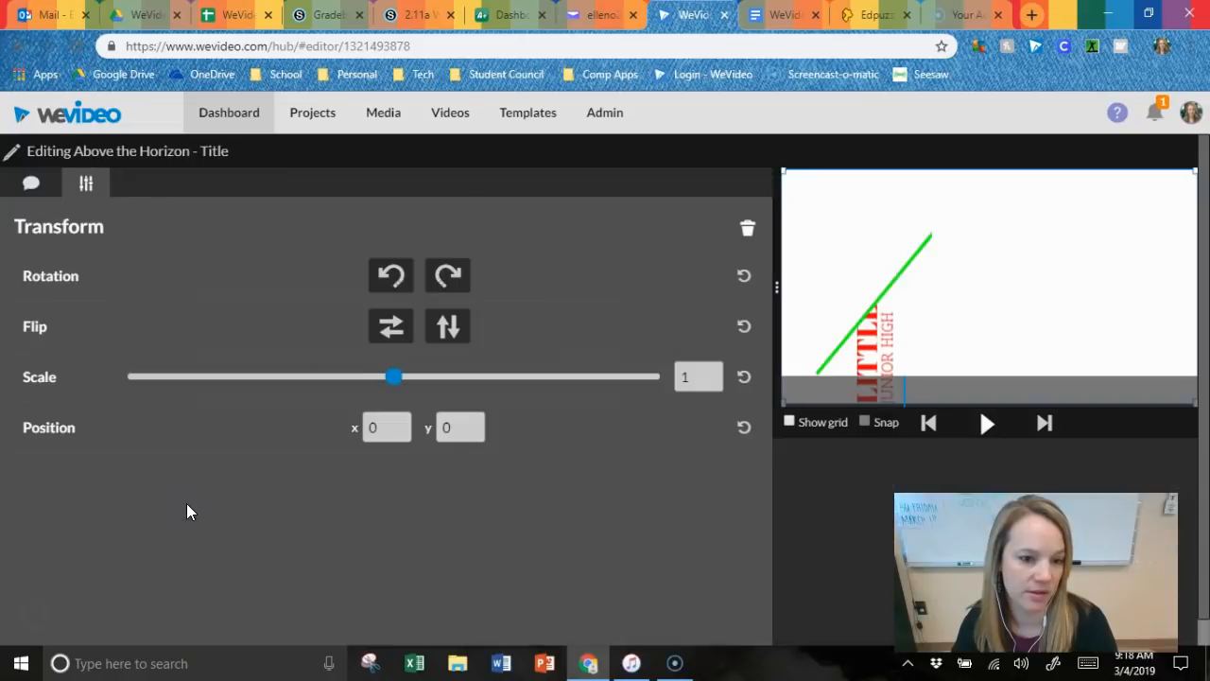
# - Change the title text to 'Panthers' in purple
pyautogui.click(32, 192)
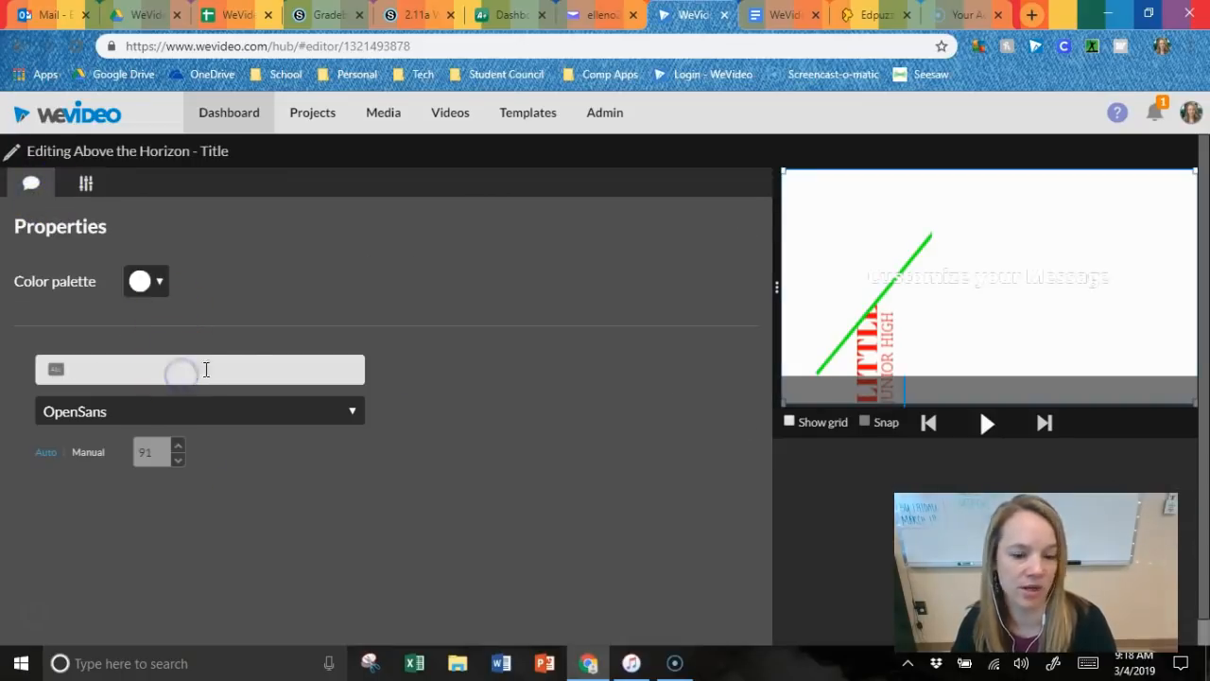
pyautogui.write('Panthers')
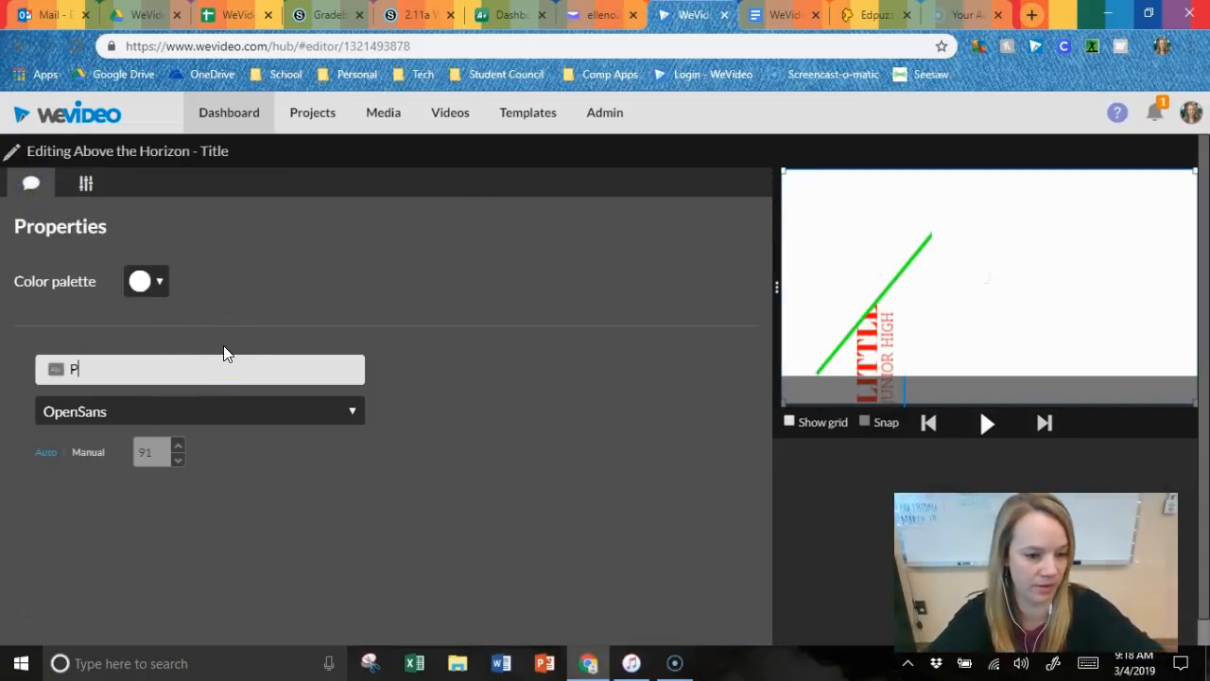
pyautogui.click(142, 281)
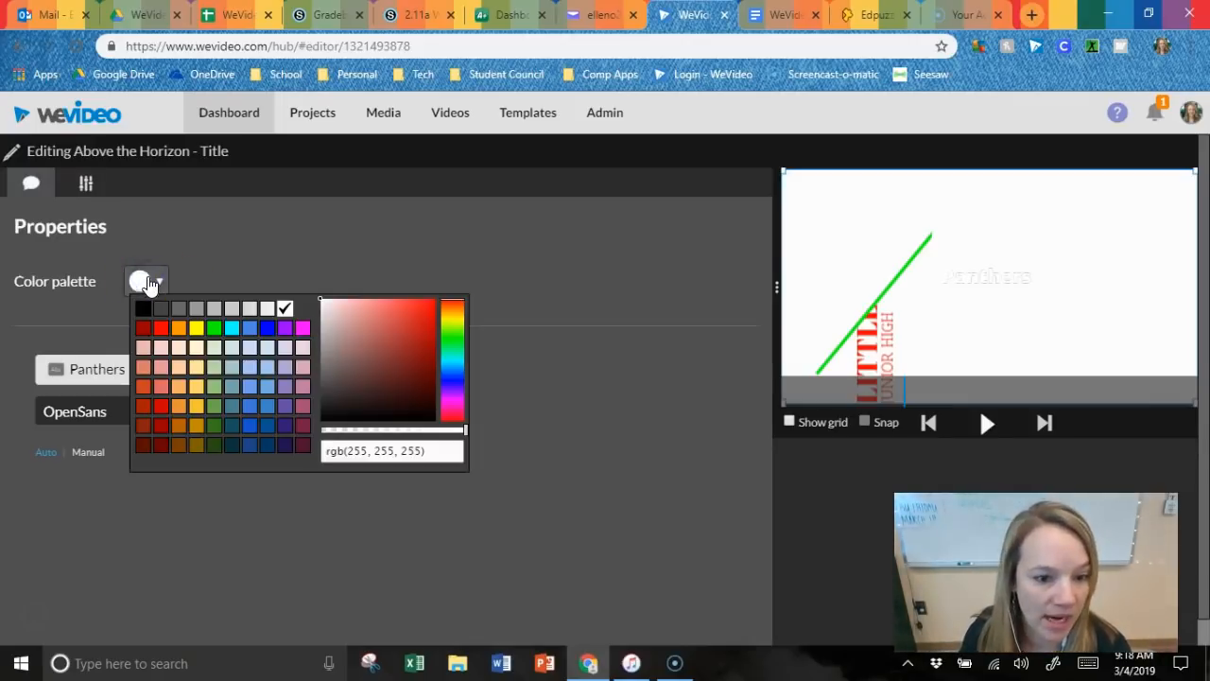
pyautogui.click(285, 328)
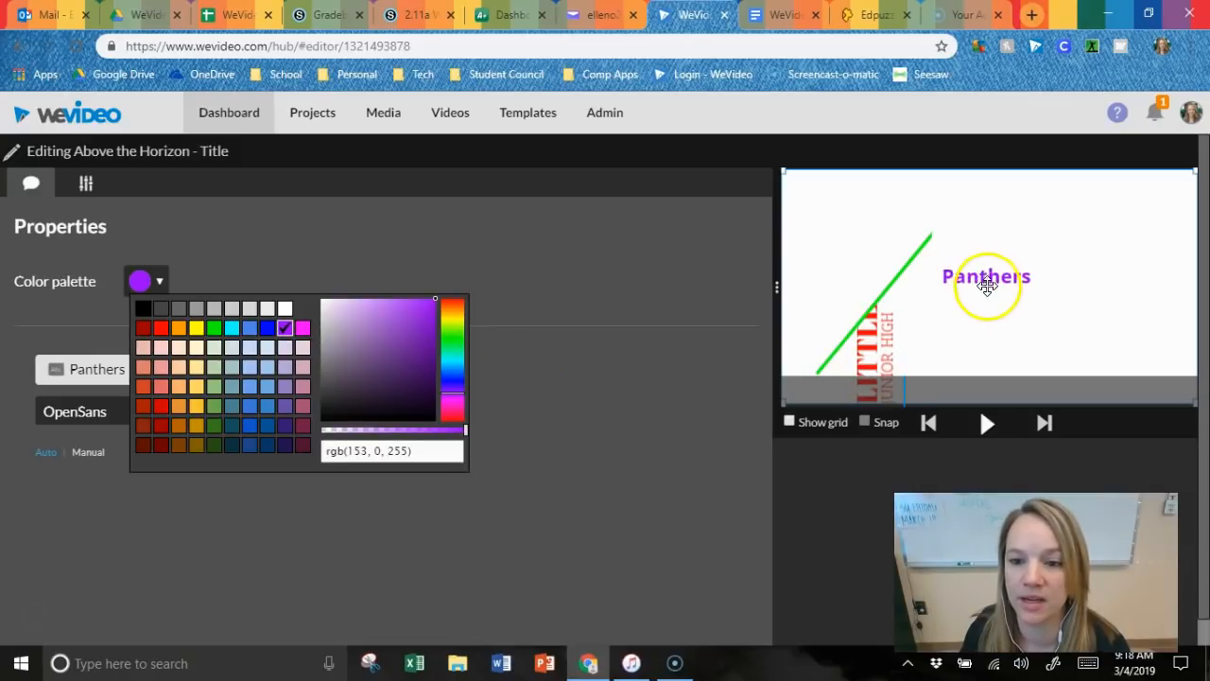
# - Enlarge the Panthers text, position it toward the right of the frame, and finish editing
pyautogui.click(1024, 292)
pyautogui.moveTo(1024, 292); pyautogui.dragTo(1097, 335)
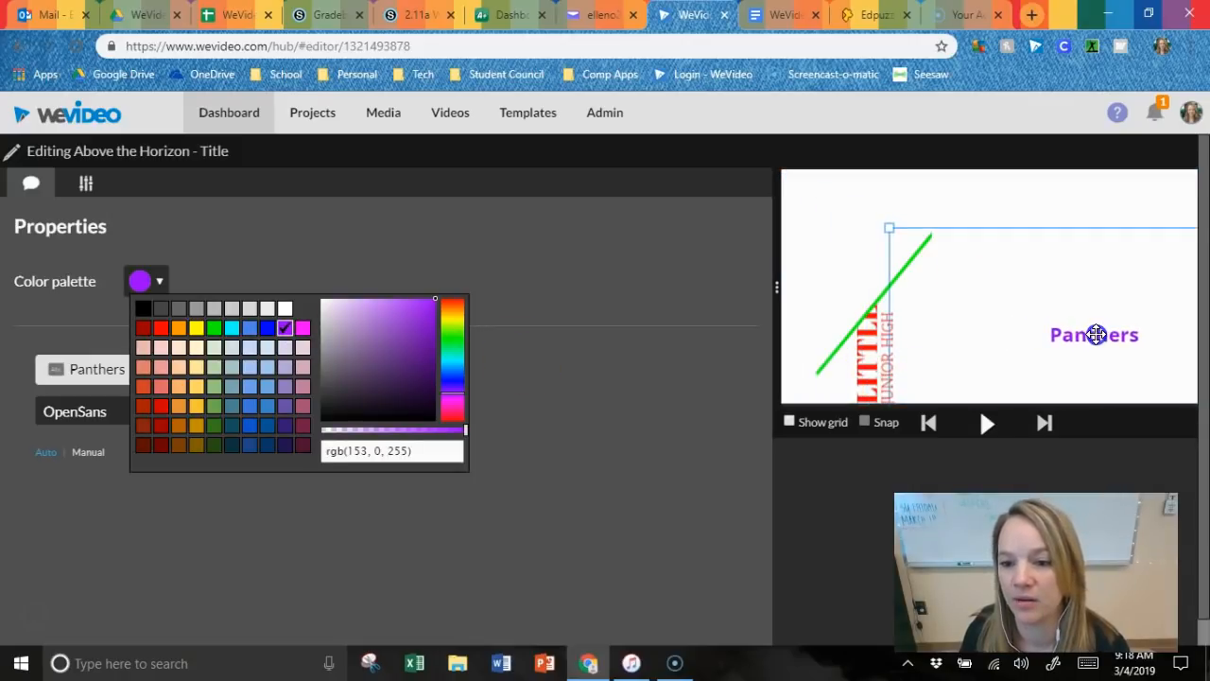
pyautogui.moveTo(889, 227); pyautogui.dragTo(770, 127)
pyautogui.moveTo(1076, 314); pyautogui.dragTo(1052, 302)
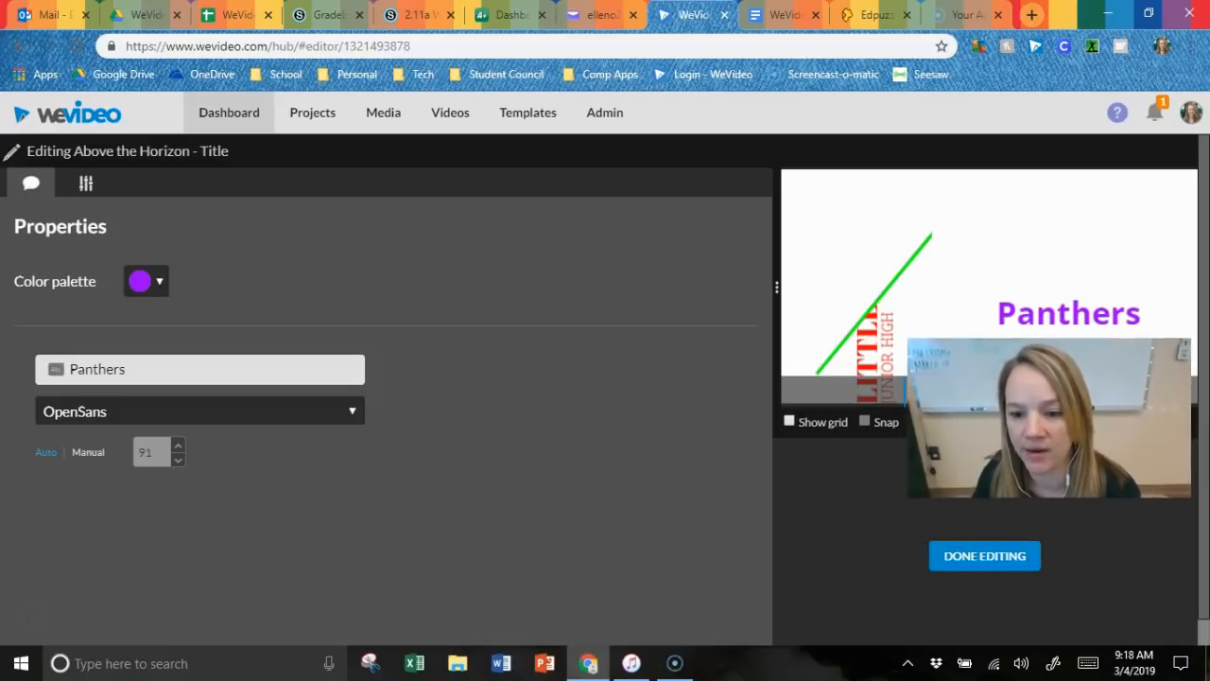
pyautogui.click(986, 558)
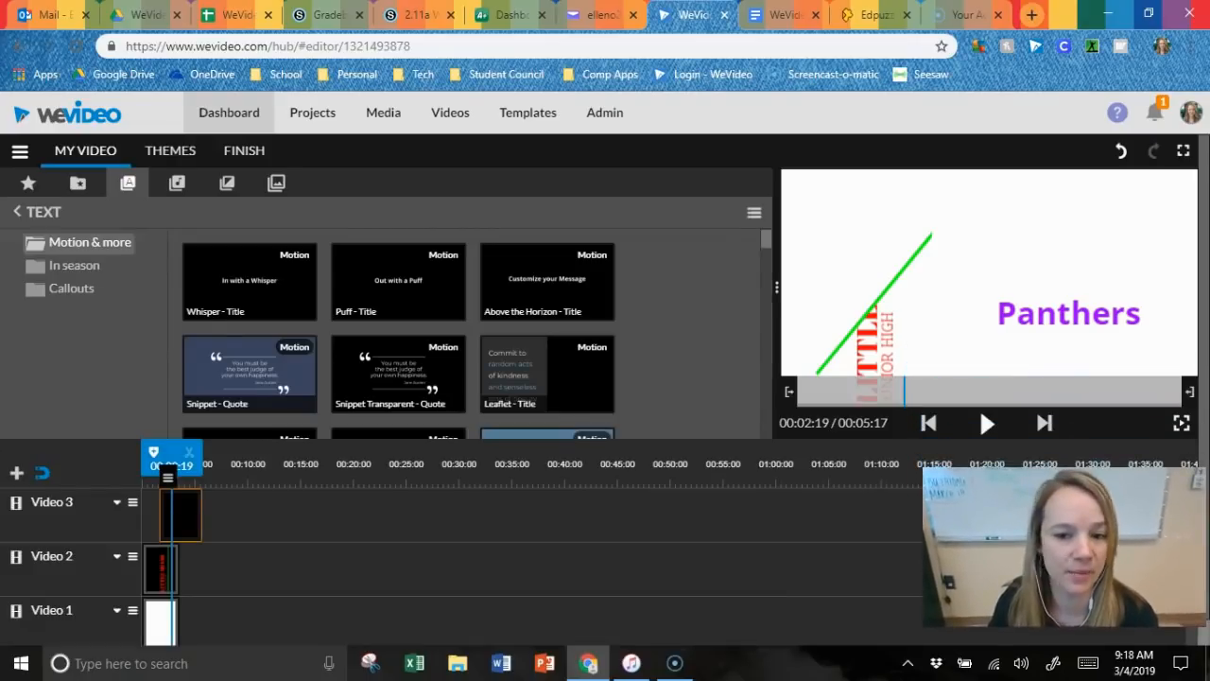
# - Play back the titles from the start, then stretch the white Video 1 clip to 00:05:17
pyautogui.moveTo(187, 463); pyautogui.dragTo(158, 465)
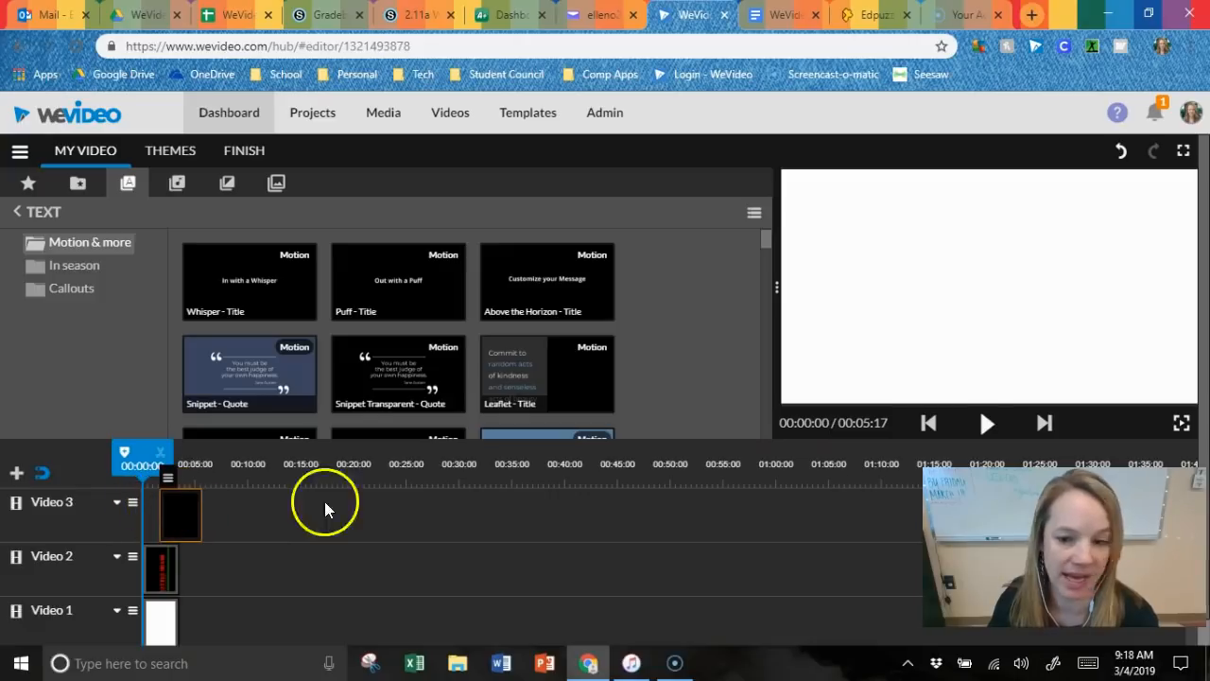
pyautogui.click(986, 424)
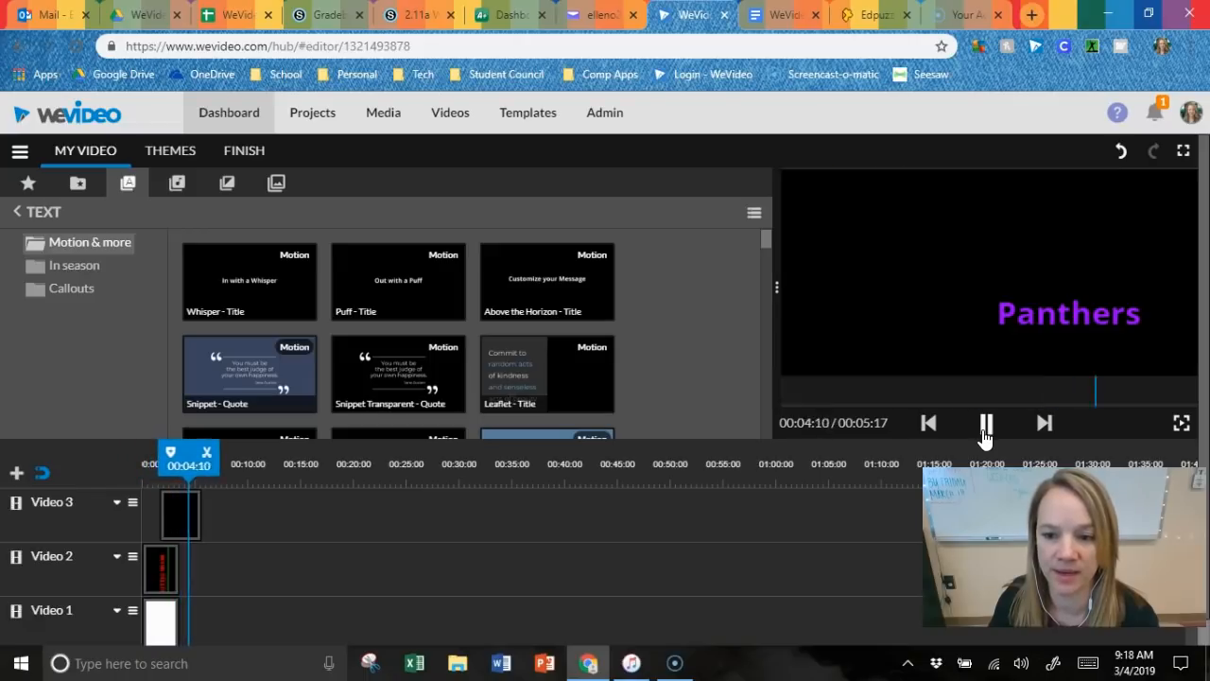
pyautogui.click(984, 430)
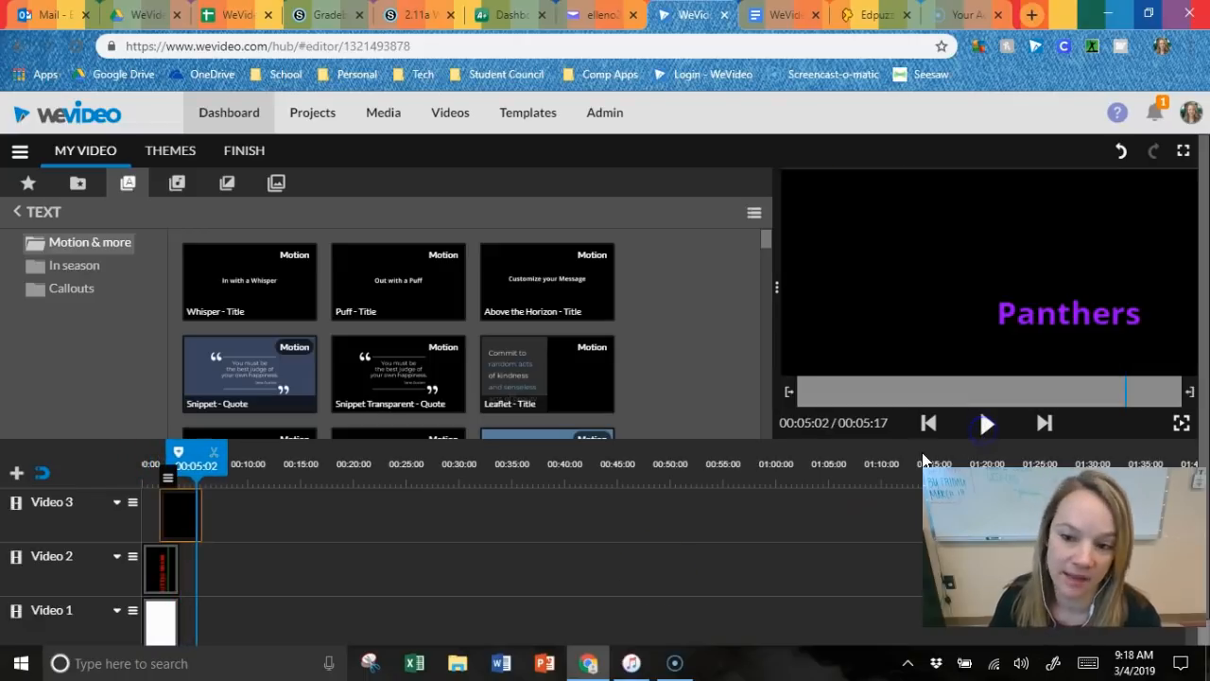
pyautogui.click(161, 615)
pyautogui.moveTo(173, 620); pyautogui.dragTo(190, 617)
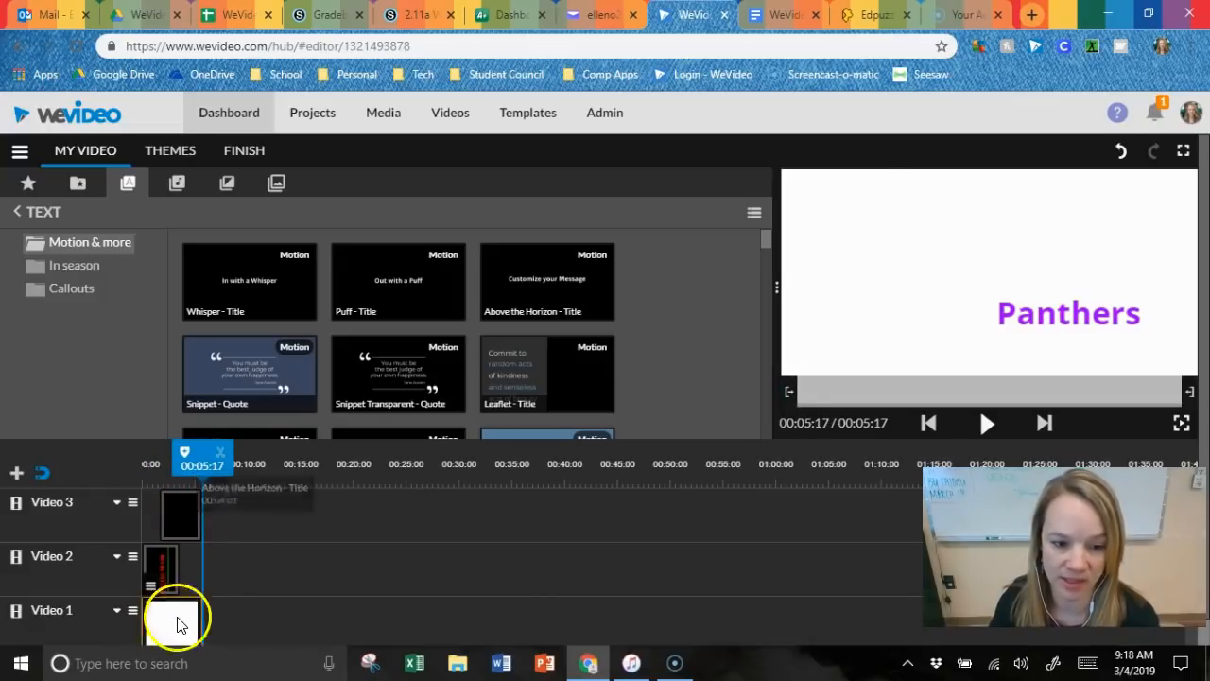